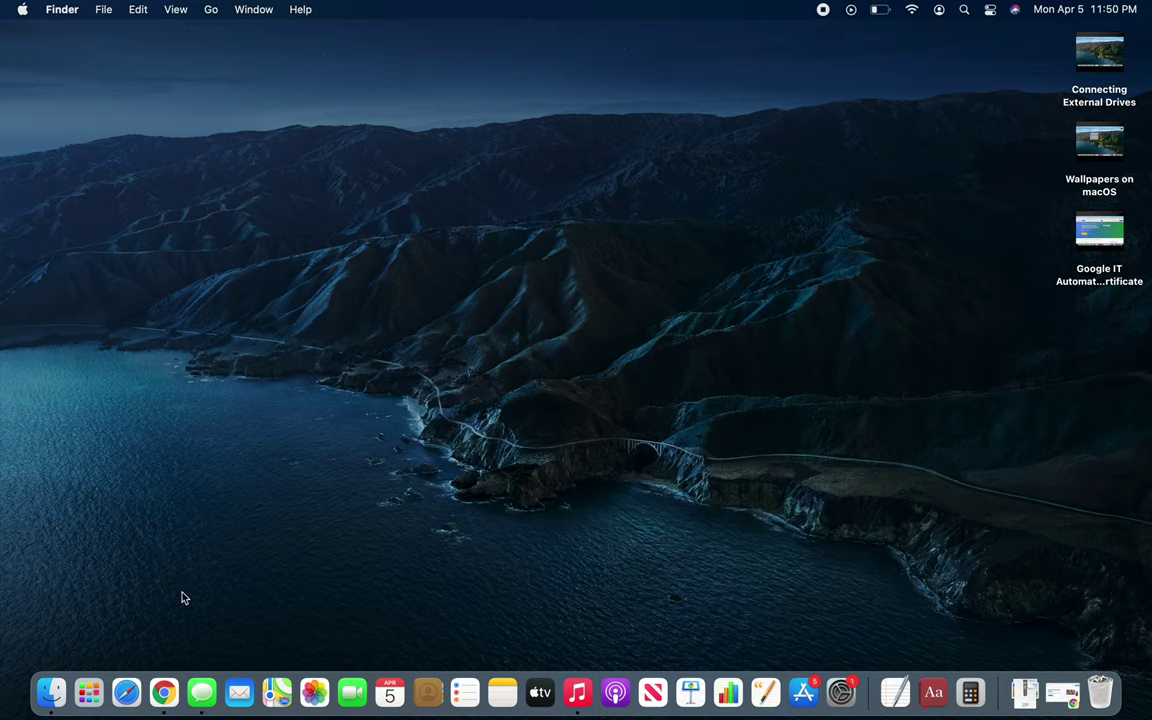
# Step: Extract the AWS.zip archive from the Downloads folder
pyautogui.click(55, 692)
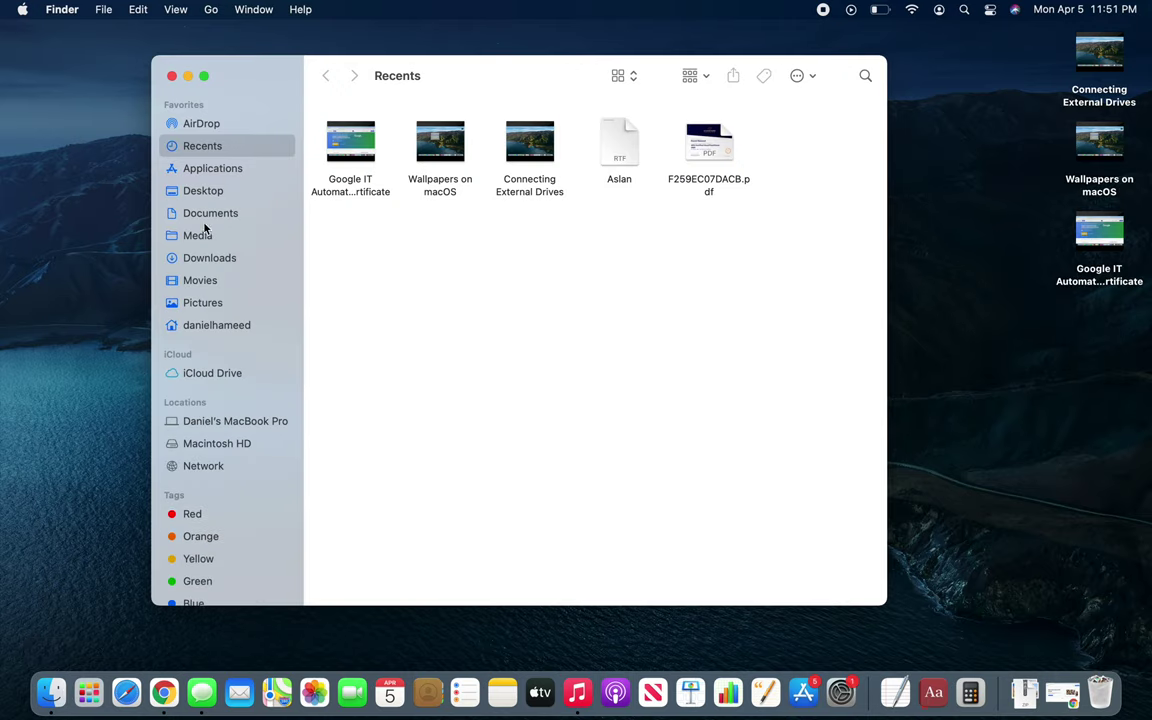
pyautogui.click(200, 257)
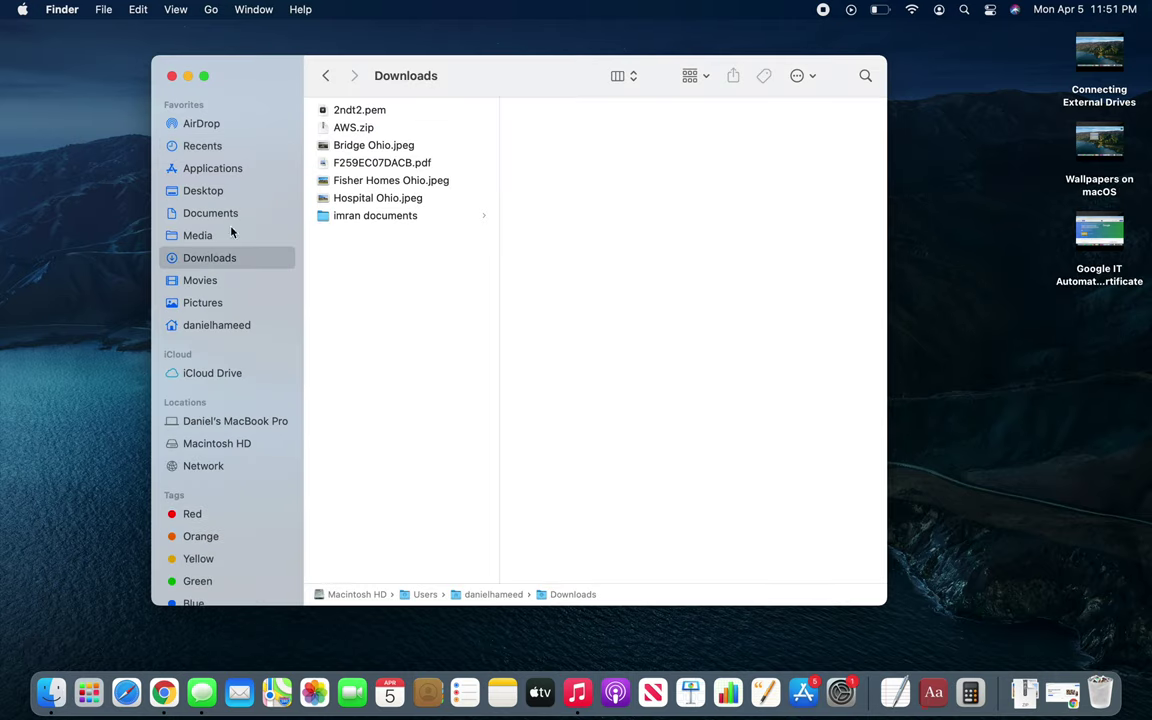
pyautogui.click(355, 129)
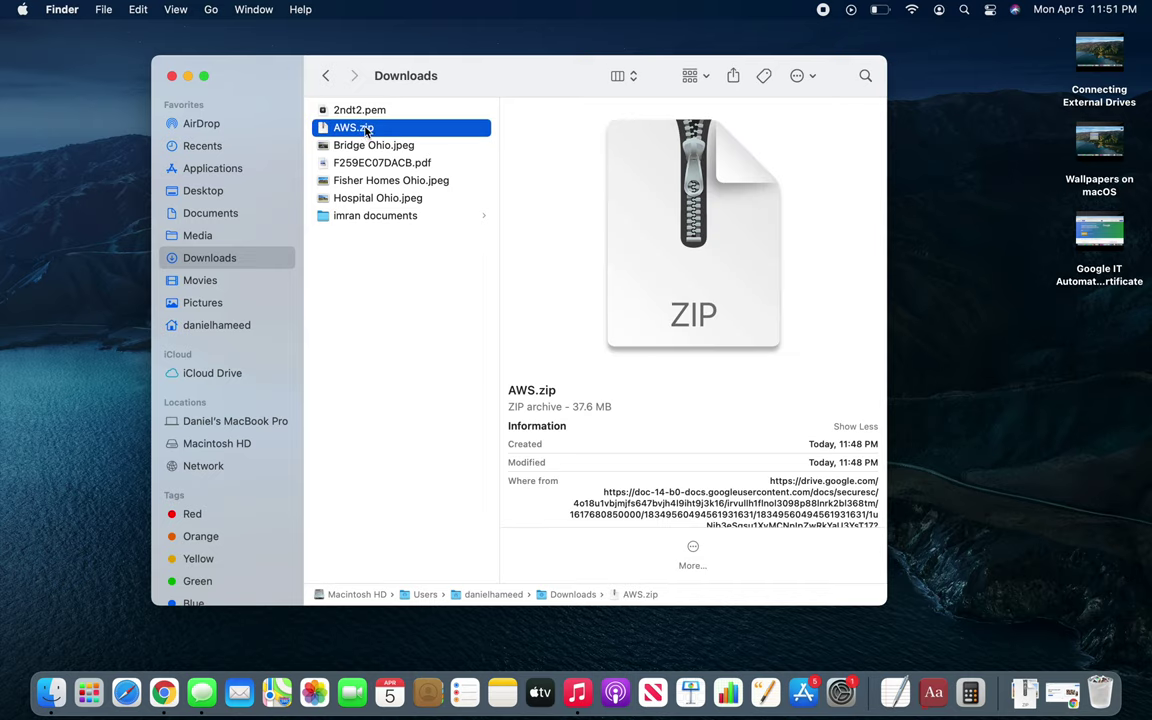
pyautogui.rightClick(365, 128)
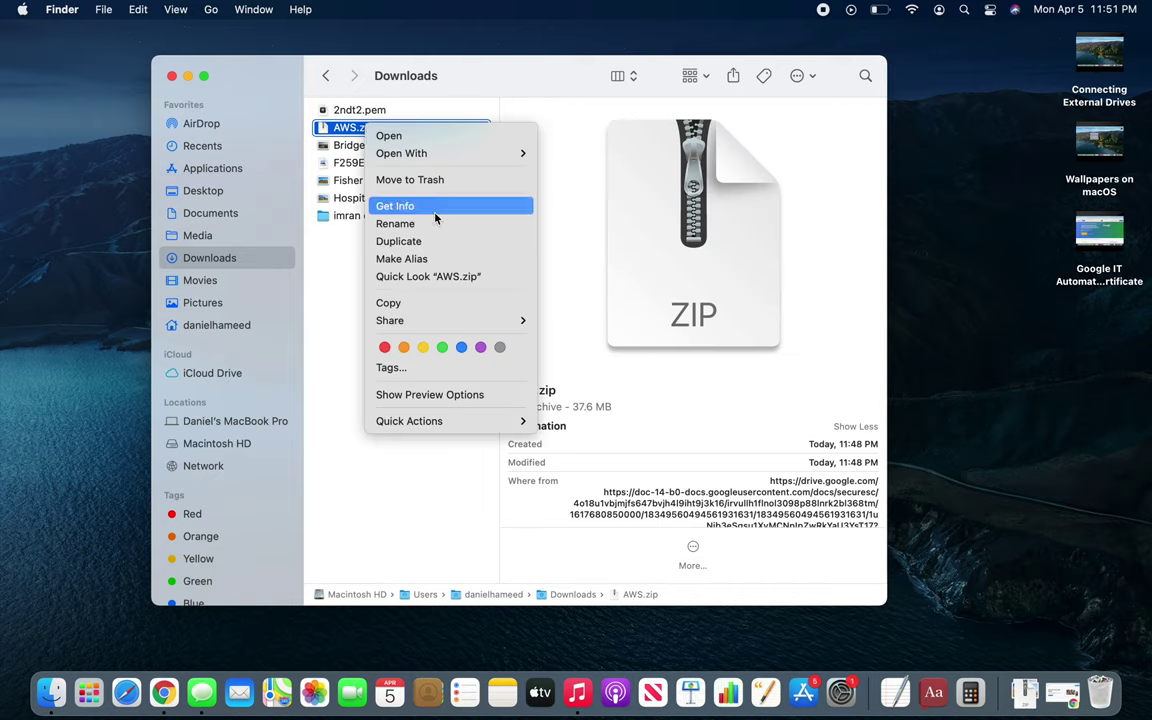
pyautogui.click(412, 137)
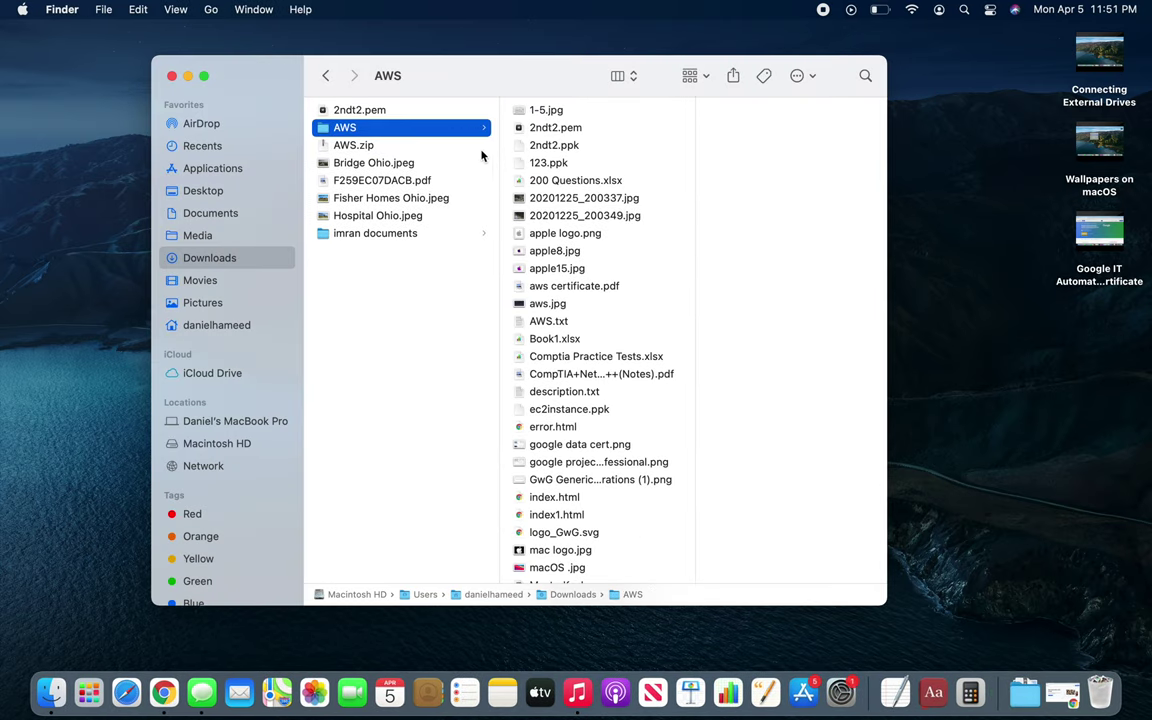
# Step: Duplicate 123.ppk, move all 38 AWS files onto the desktop, and close the window
pyautogui.click(548, 163)
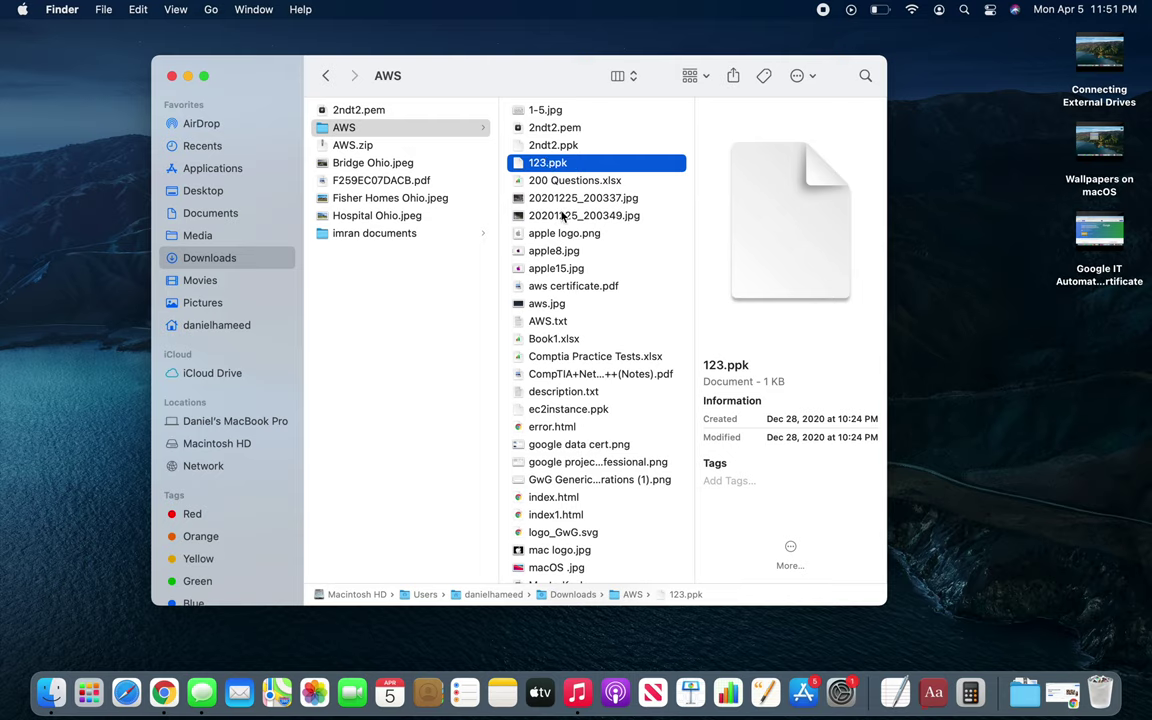
pyautogui.press('super+d')
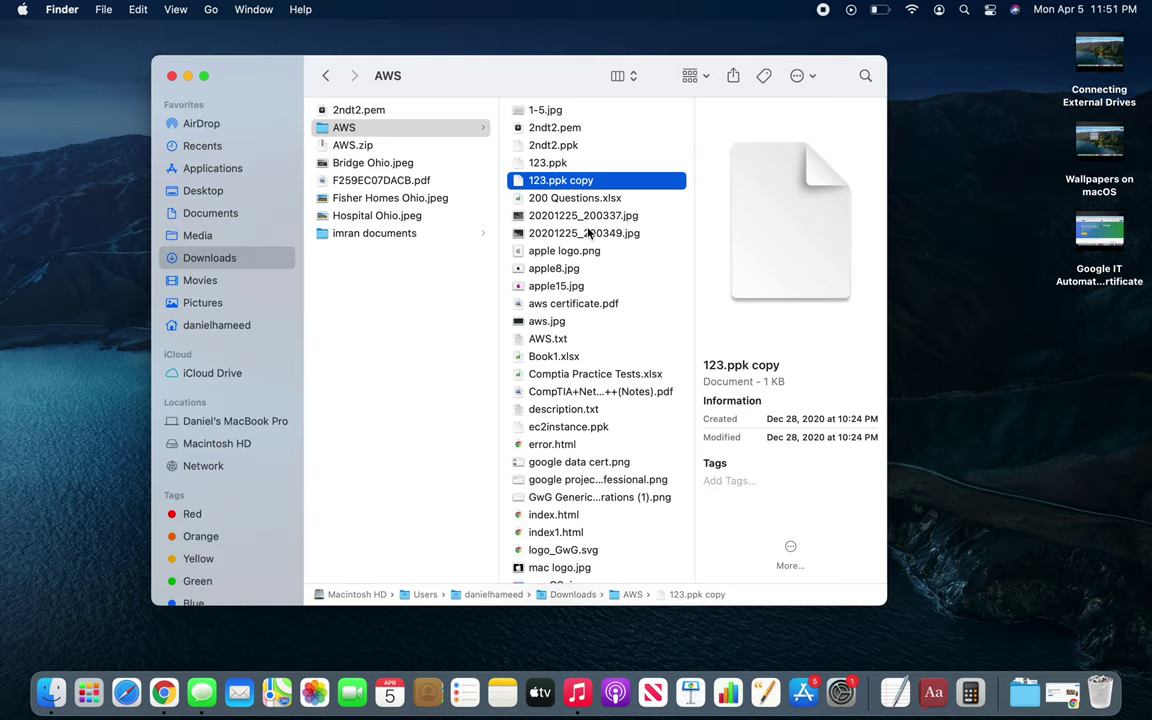
pyautogui.press('super+a')
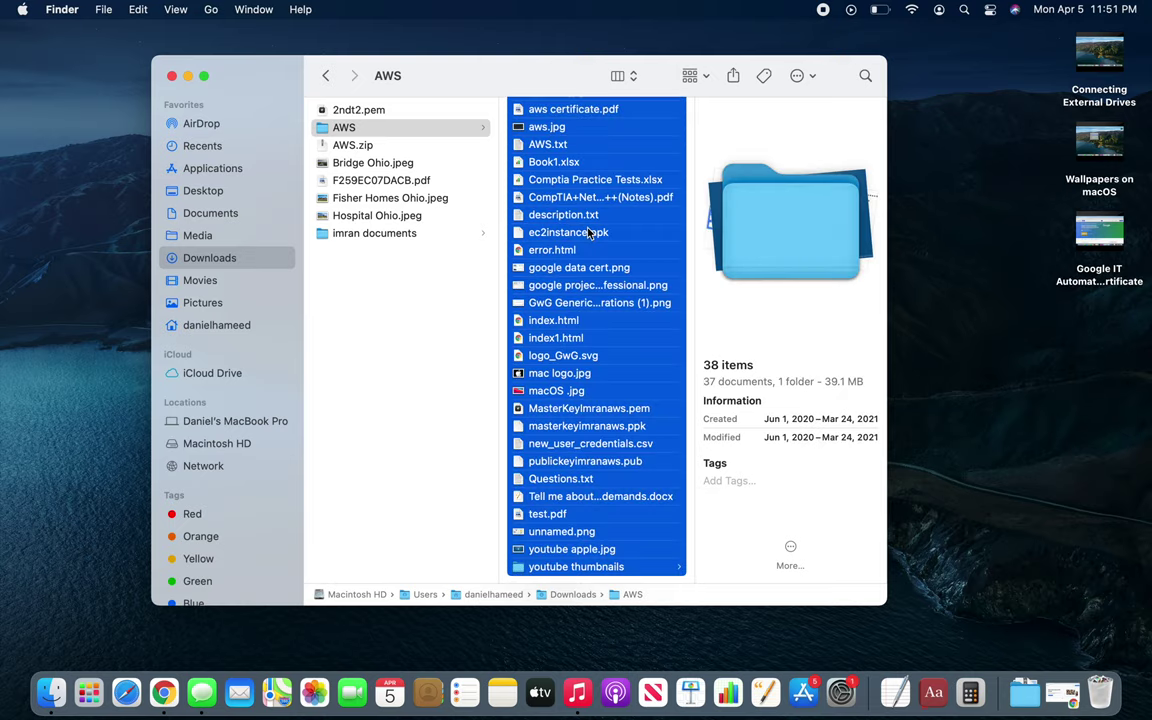
pyautogui.moveTo(589, 232); pyautogui.dragTo(984, 282)
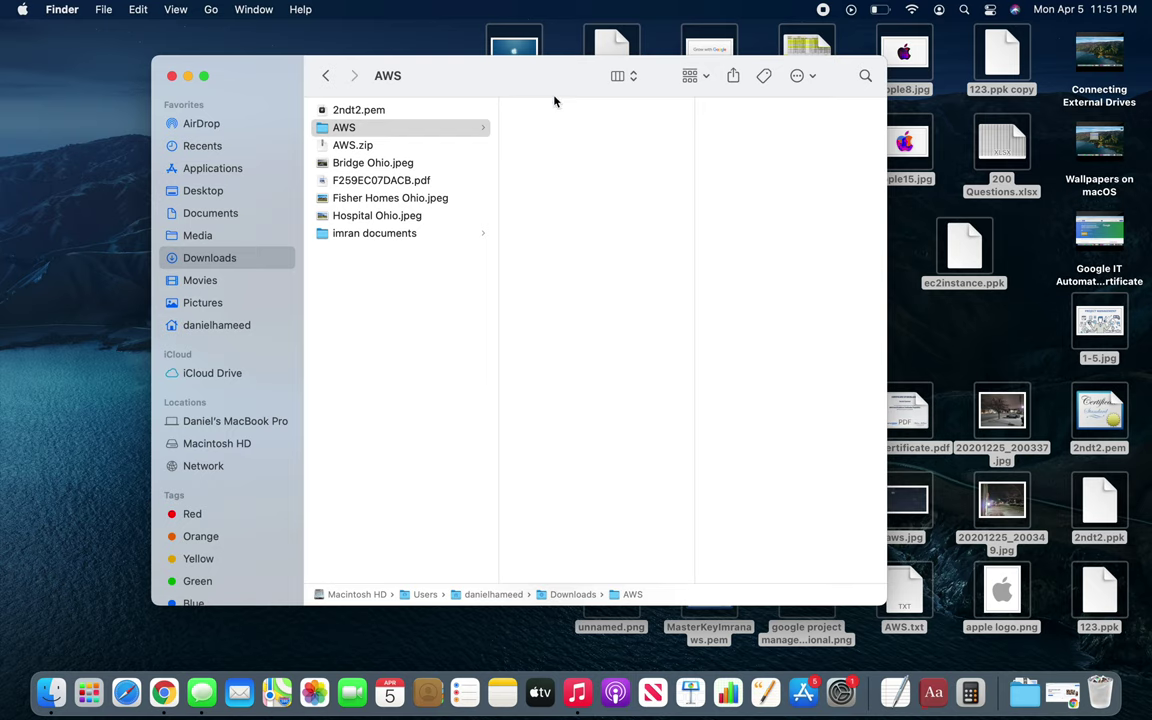
pyautogui.click(171, 76)
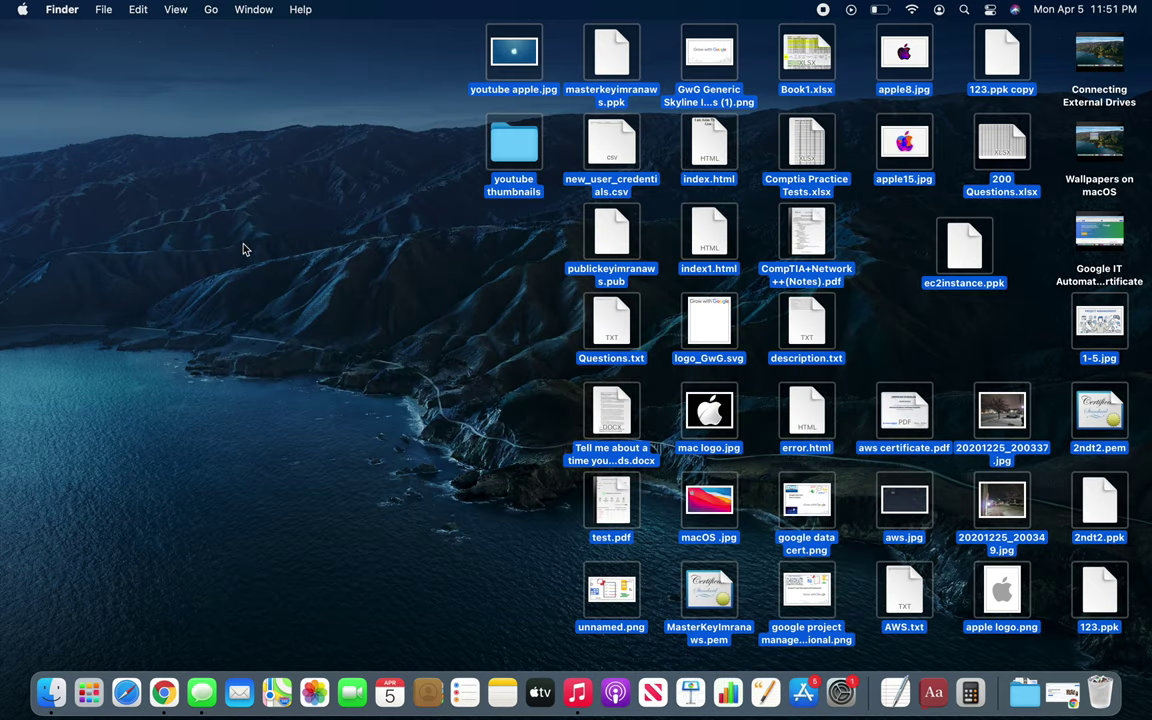
pyautogui.click(243, 249)
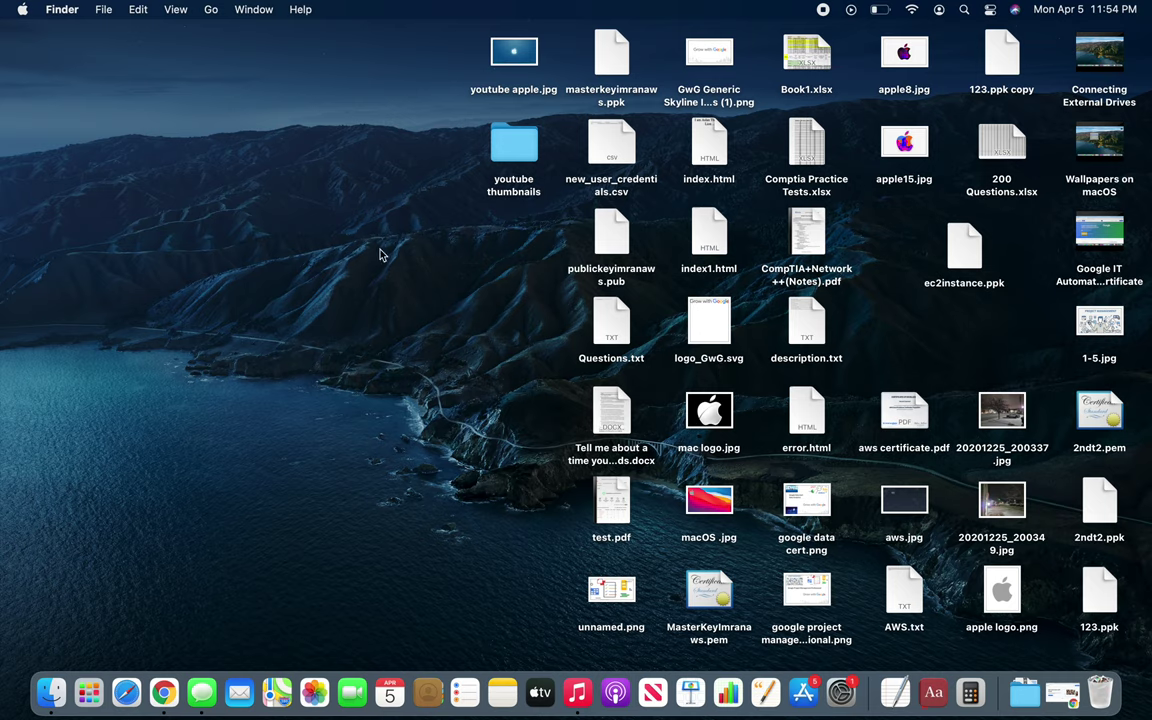
# Step: Turn on Use Stacks so desktop files group into Documents, Images, Spreadsheets and Other stacks
pyautogui.click(177, 12)
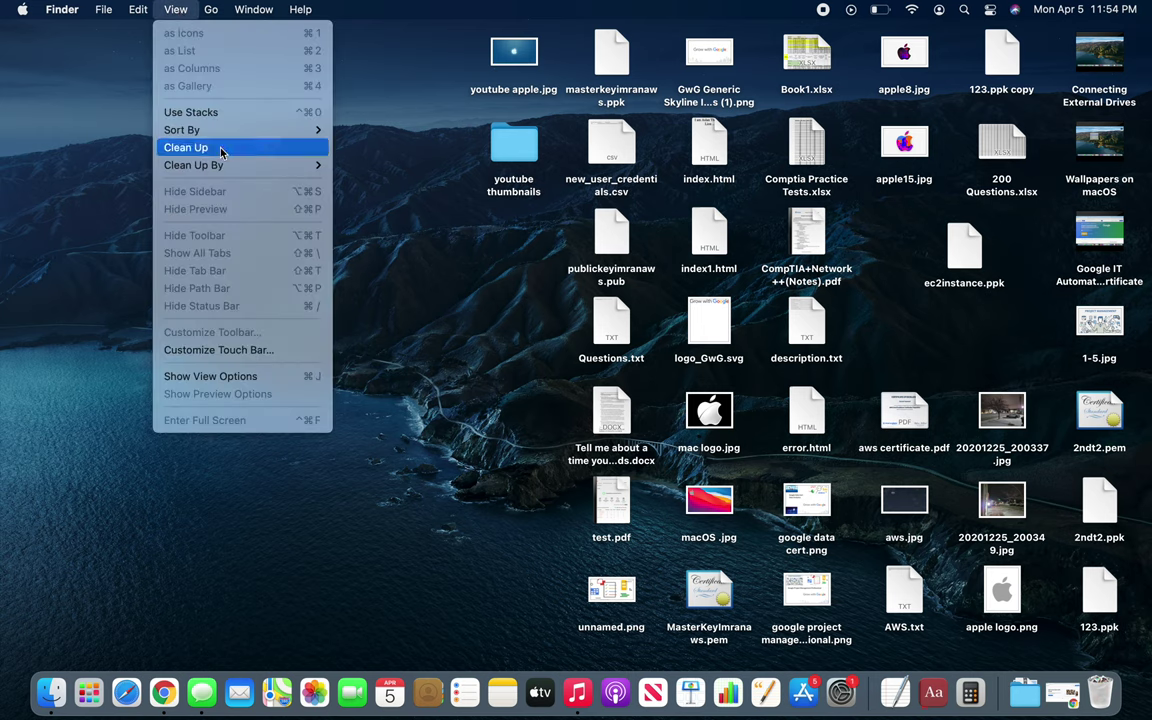
pyautogui.moveTo(224, 172)
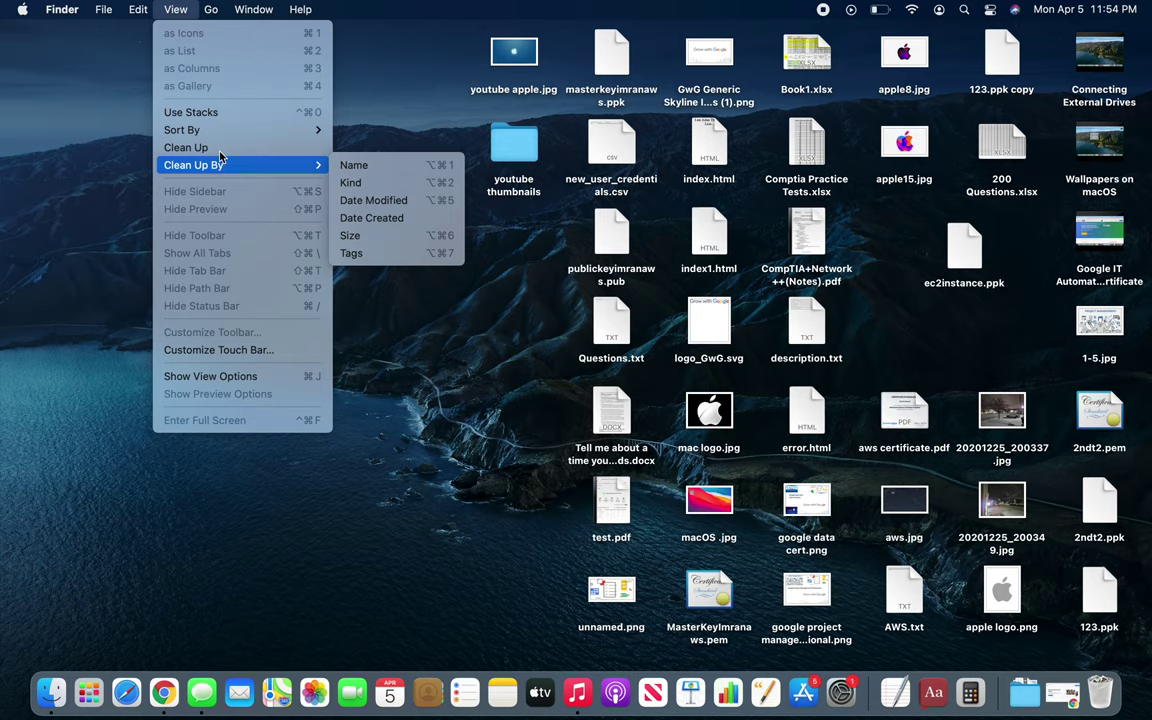
pyautogui.click(217, 113)
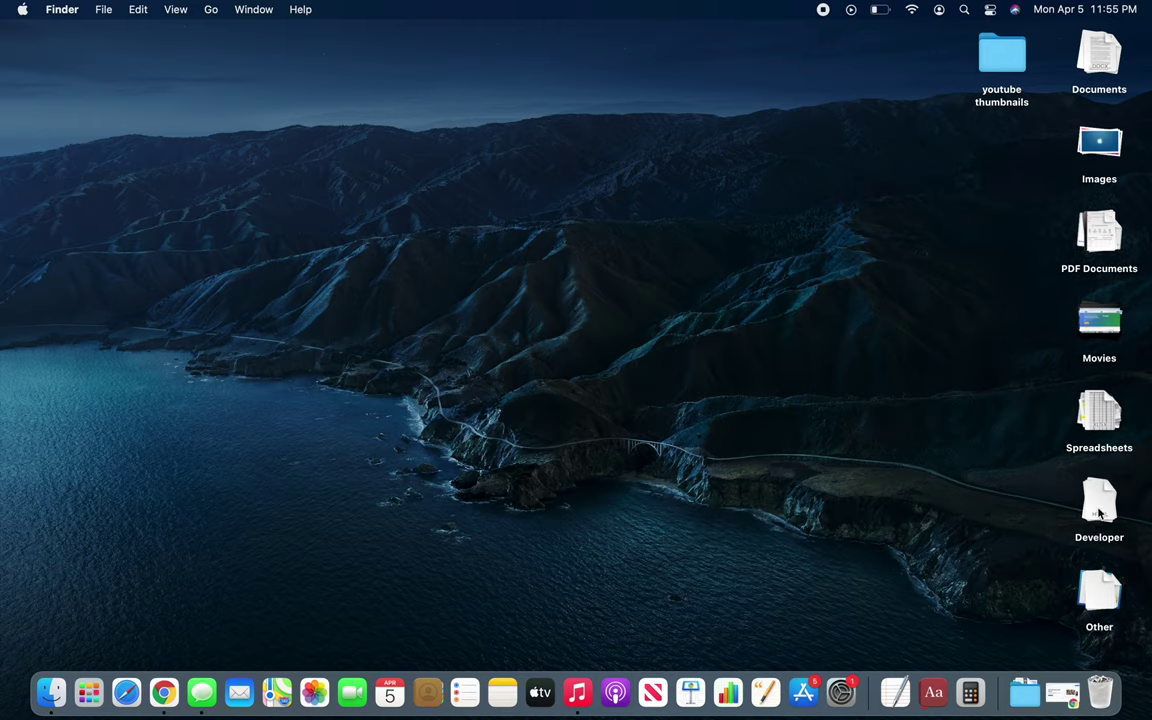
pyautogui.click(1114, 594)
pyautogui.click(1099, 594)
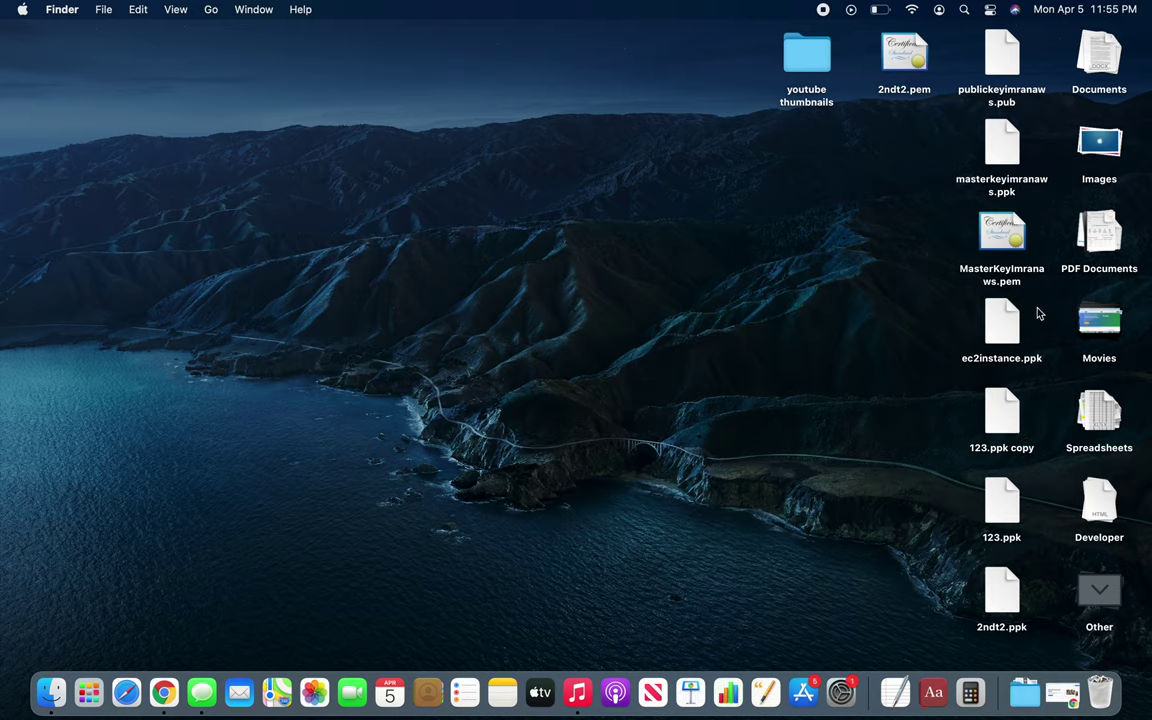
pyautogui.click(1100, 590)
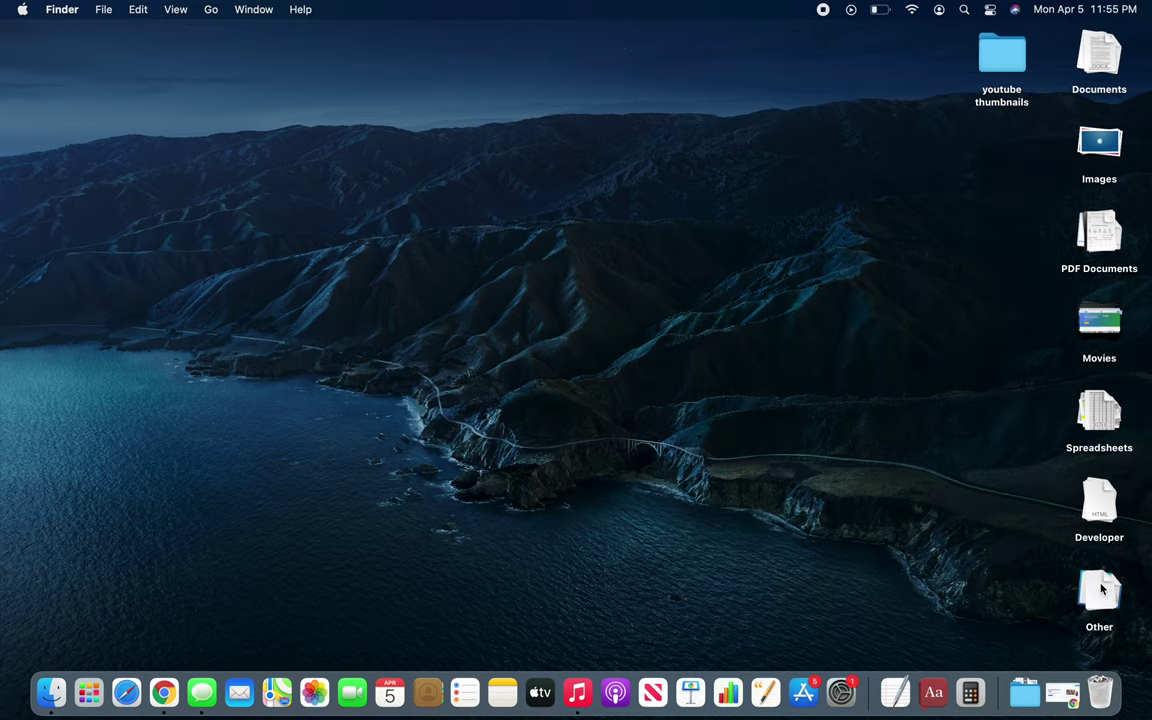
pyautogui.click(1099, 505)
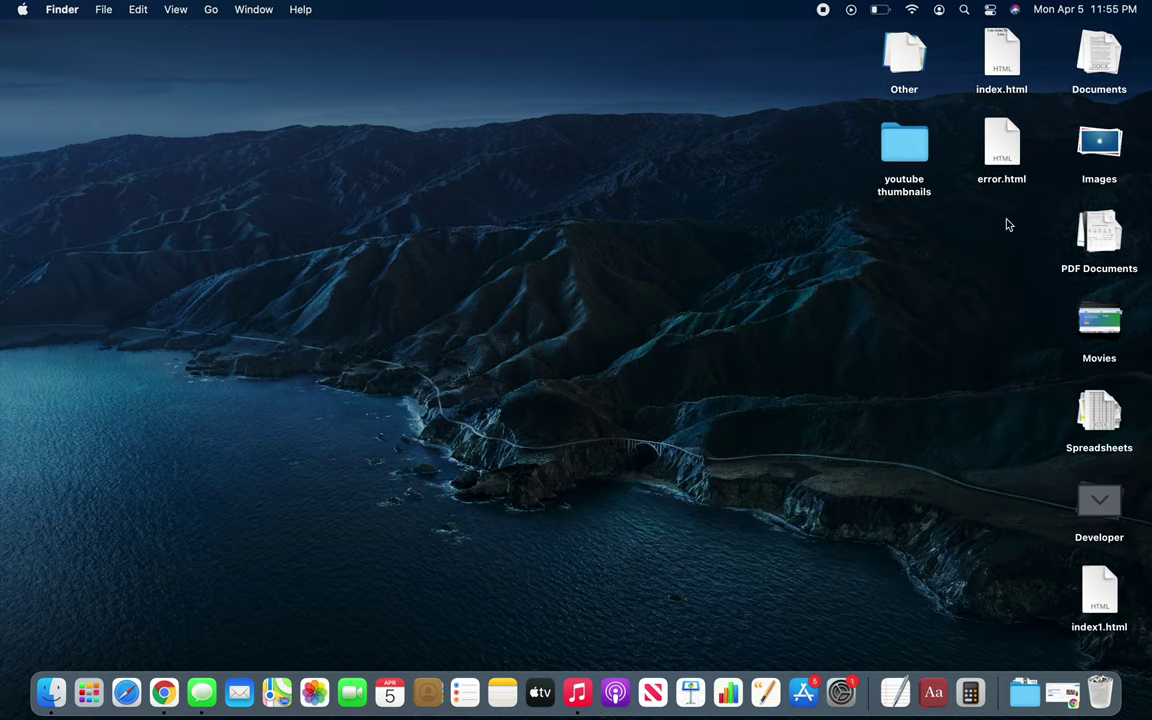
pyautogui.click(1092, 420)
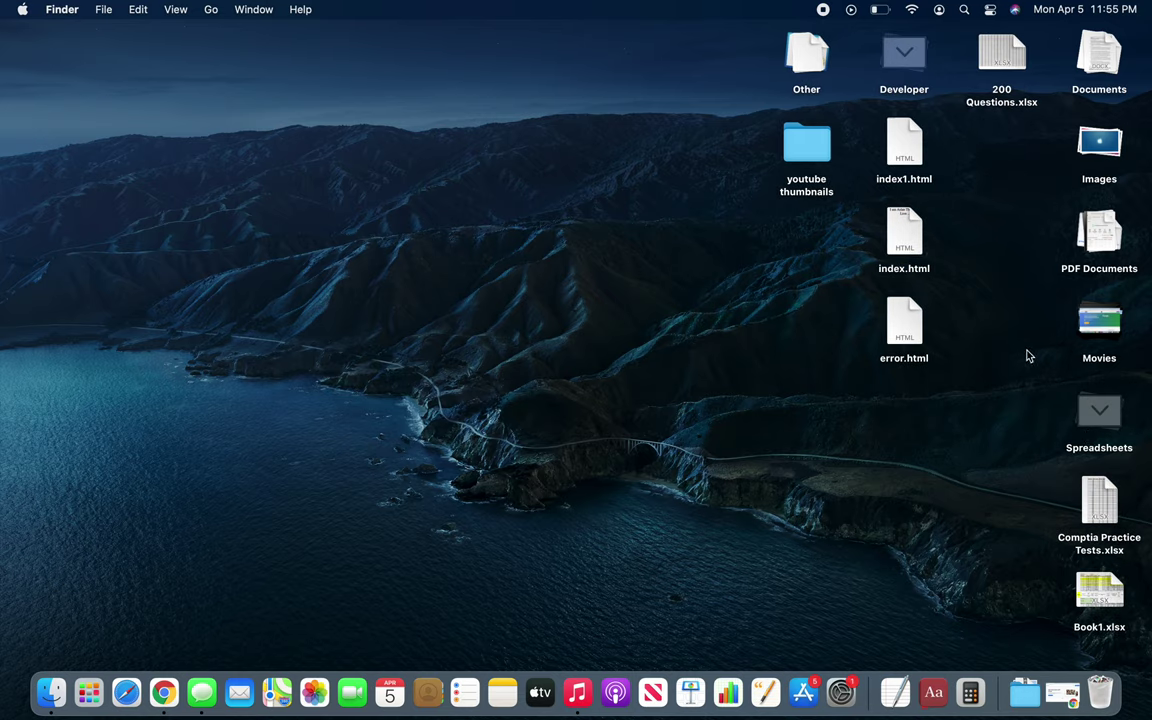
pyautogui.click(904, 55)
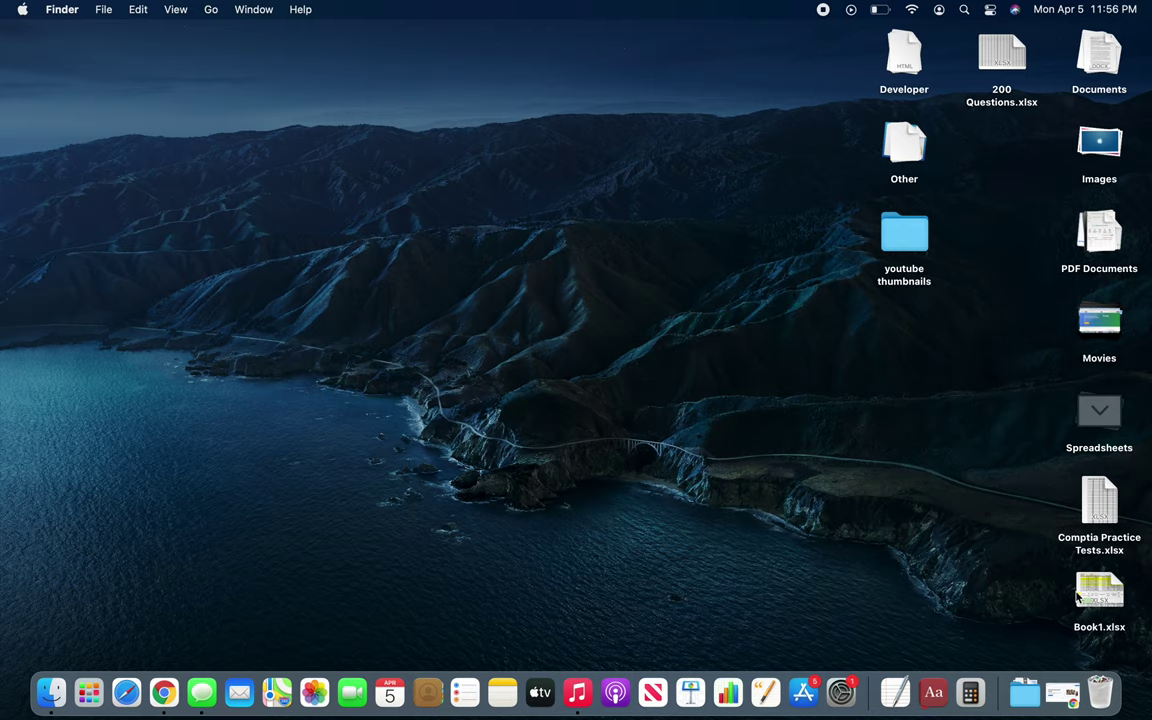
pyautogui.click(1099, 410)
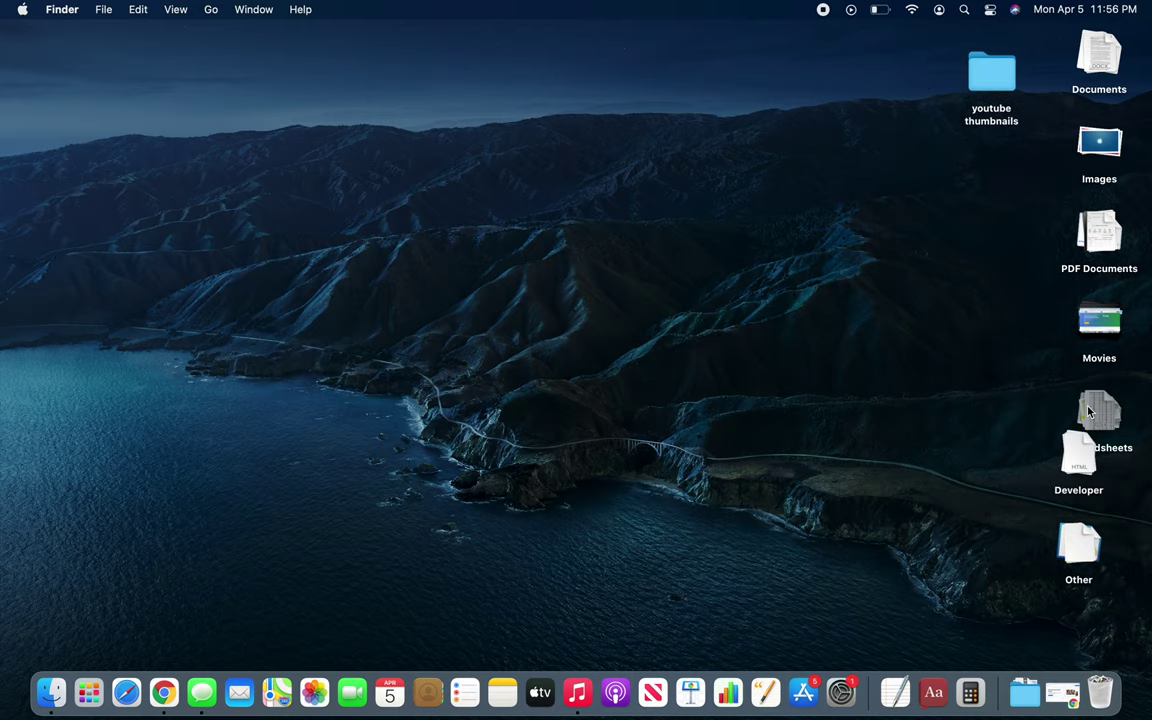
# Step: Expand and collapse the Movies, PDF Documents and Images stacks
pyautogui.click(1092, 330)
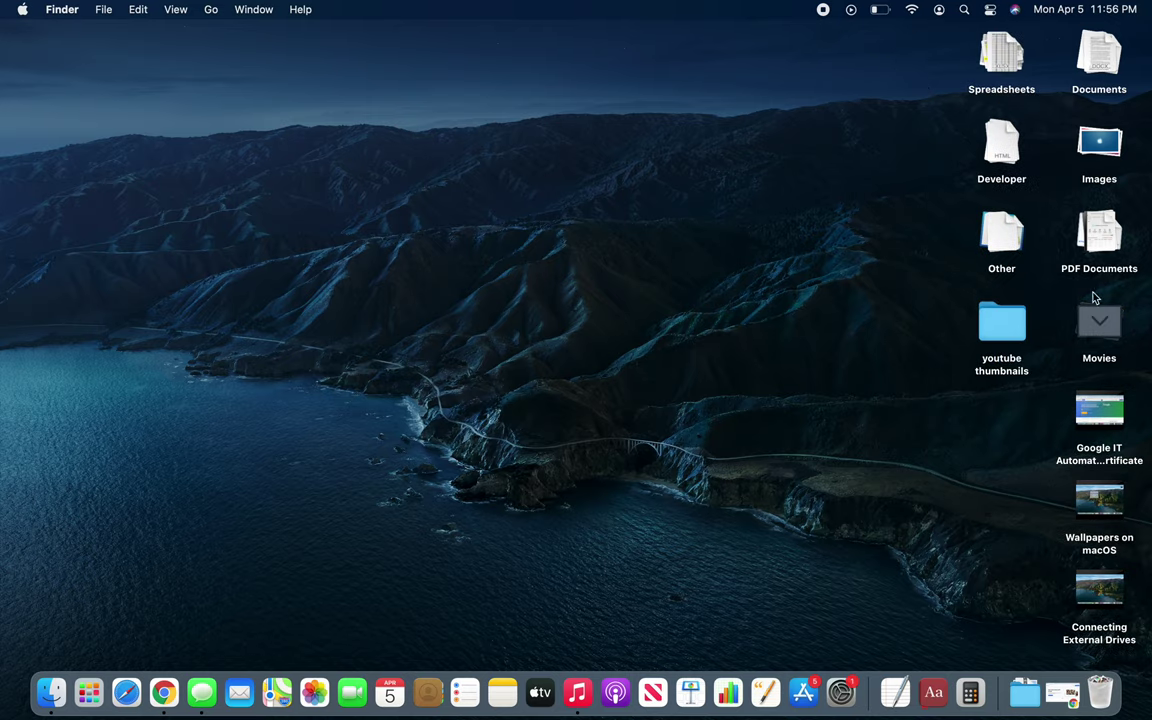
pyautogui.click(1097, 330)
pyautogui.click(1098, 232)
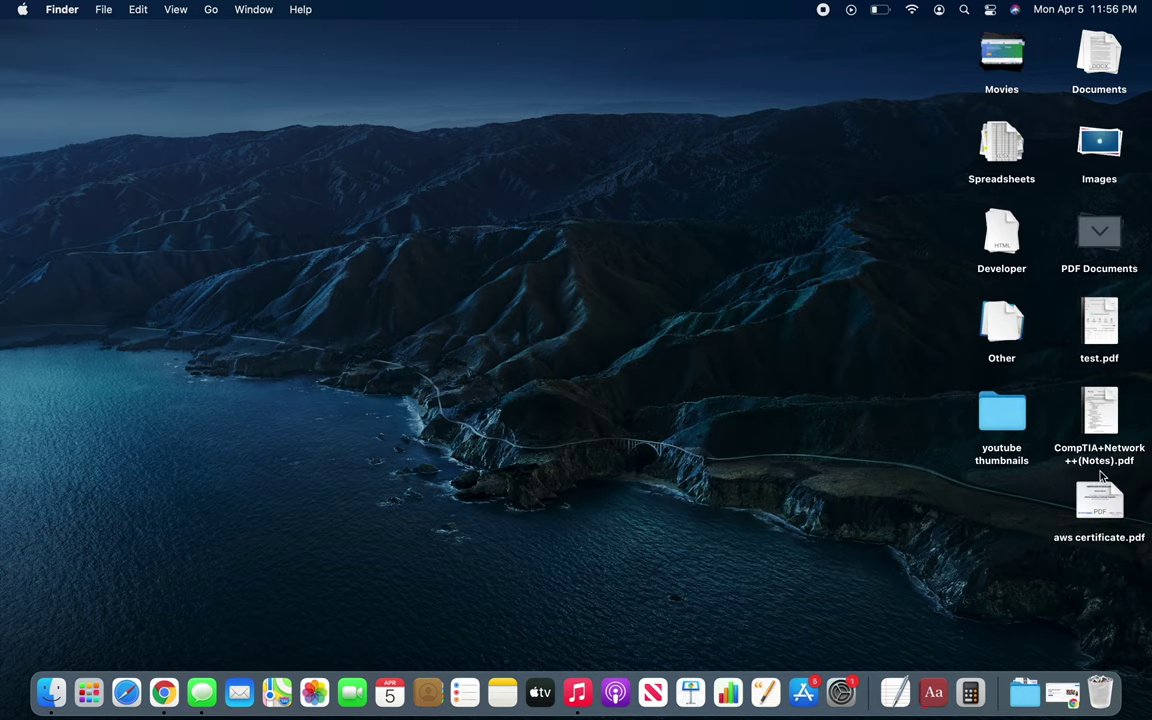
pyautogui.click(1099, 232)
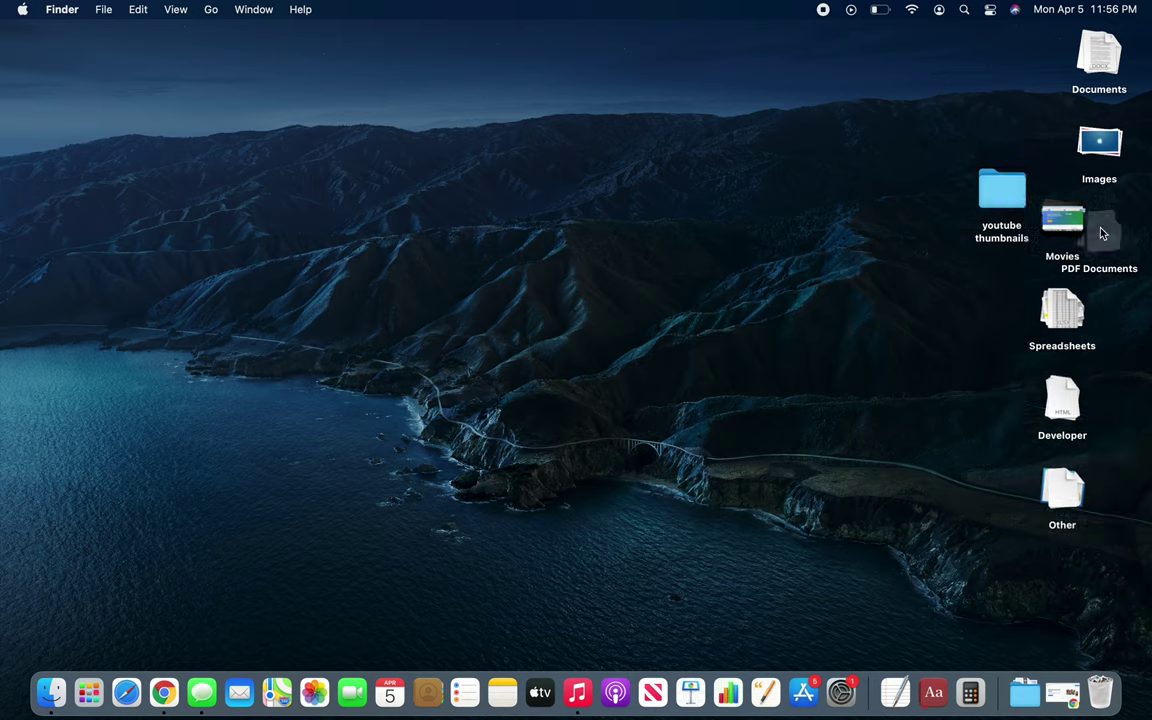
pyautogui.click(1099, 148)
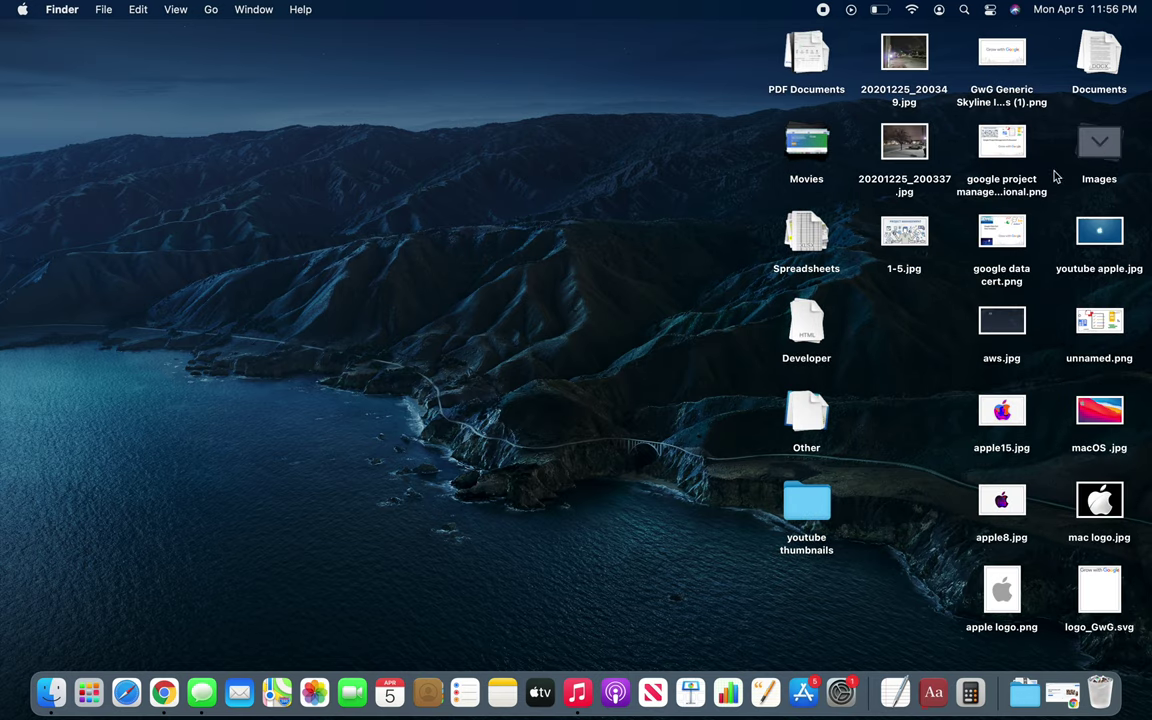
pyautogui.click(1099, 164)
# Step: Expand and collapse the Documents stack, then turn Use Stacks off
pyautogui.click(1102, 70)
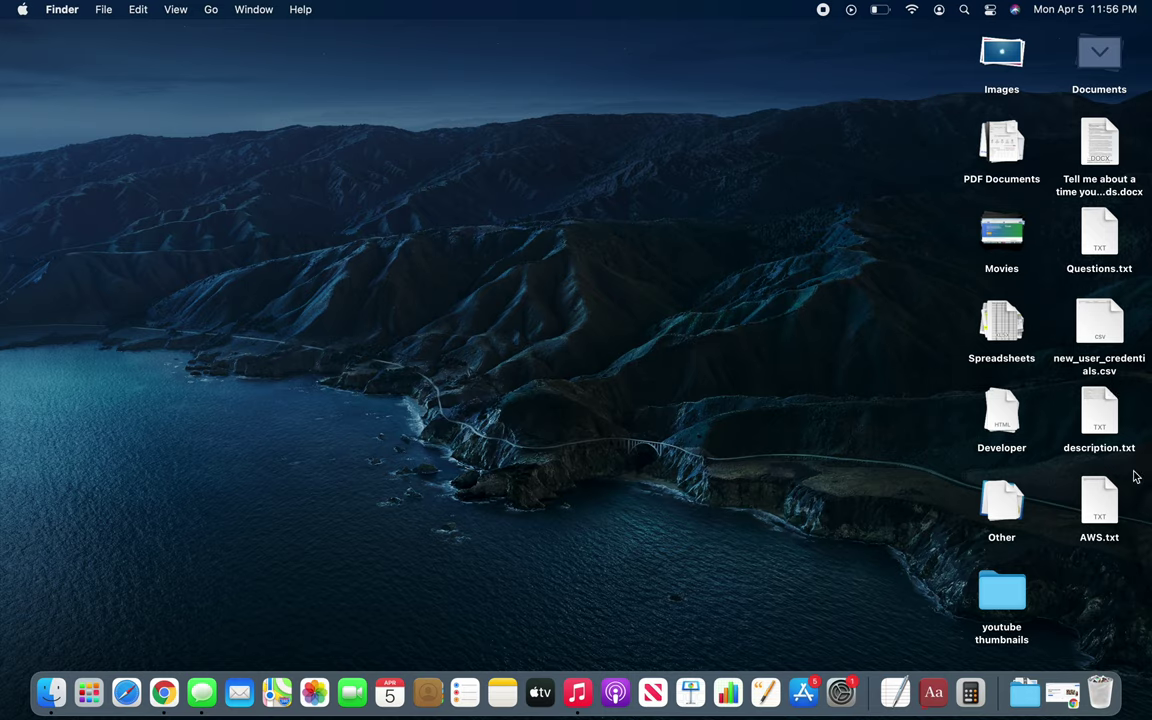
pyautogui.click(1102, 55)
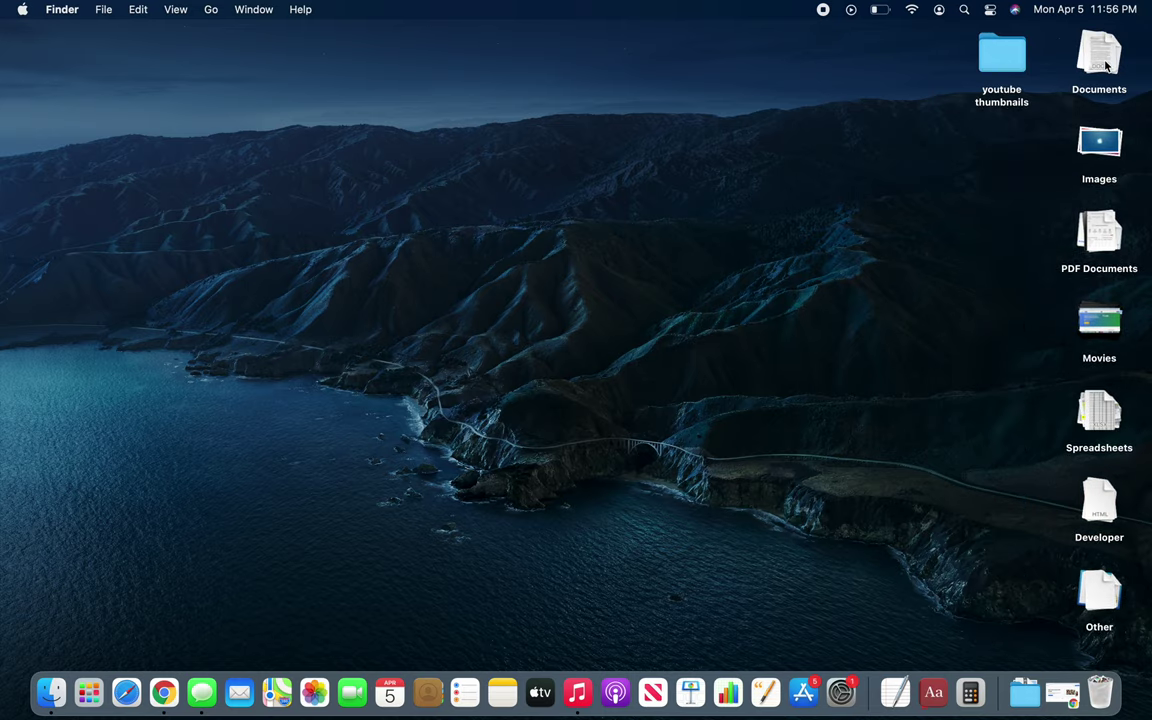
pyautogui.click(168, 12)
pyautogui.click(200, 95)
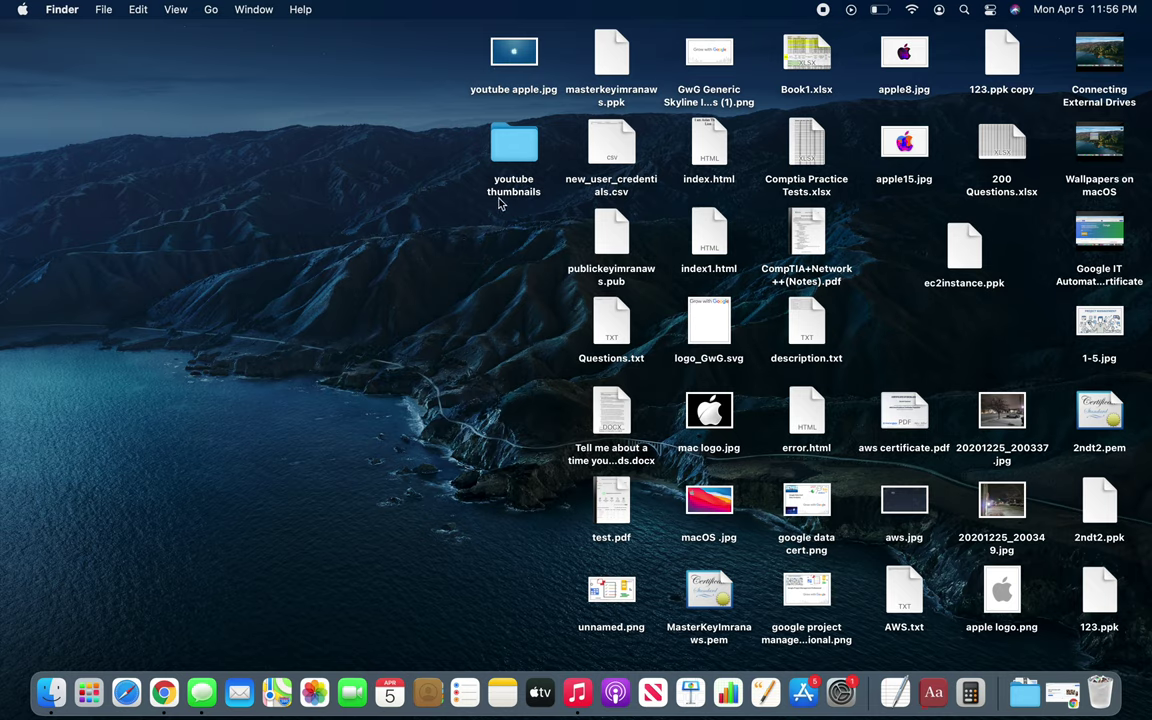
# Step: Enable Snap to Grid and drag the youtube thumbnails folder to the desktop's left side
pyautogui.click(174, 12)
pyautogui.moveTo(233, 133)
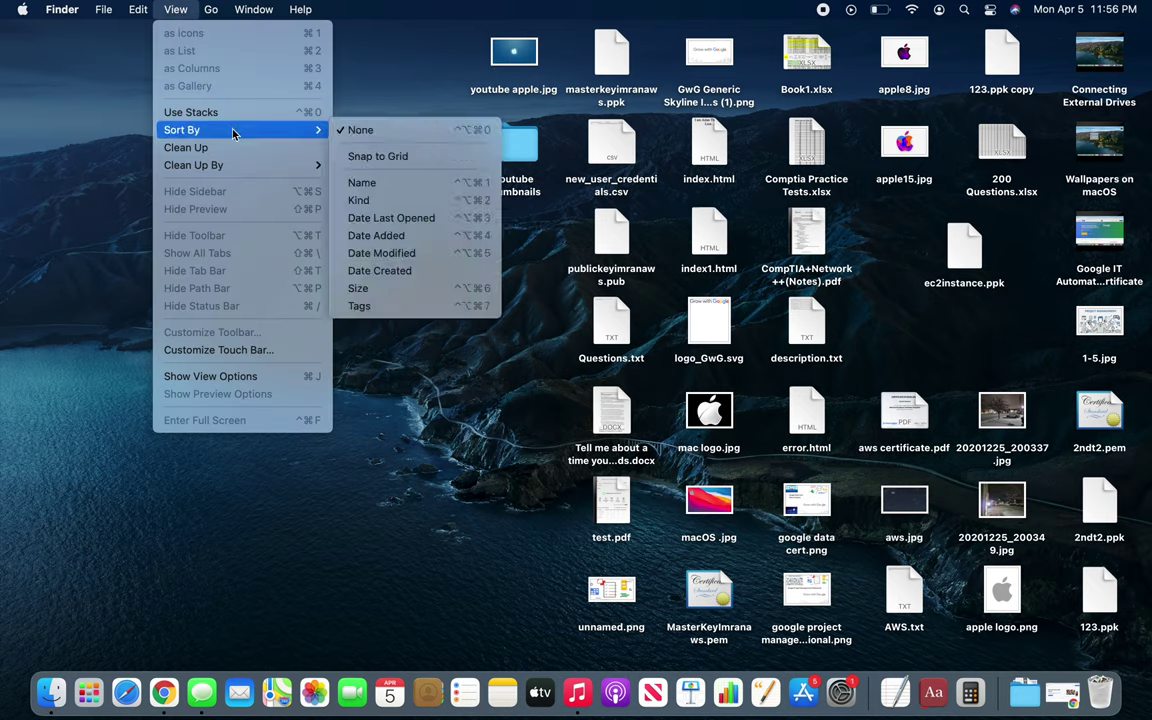
pyautogui.click(376, 161)
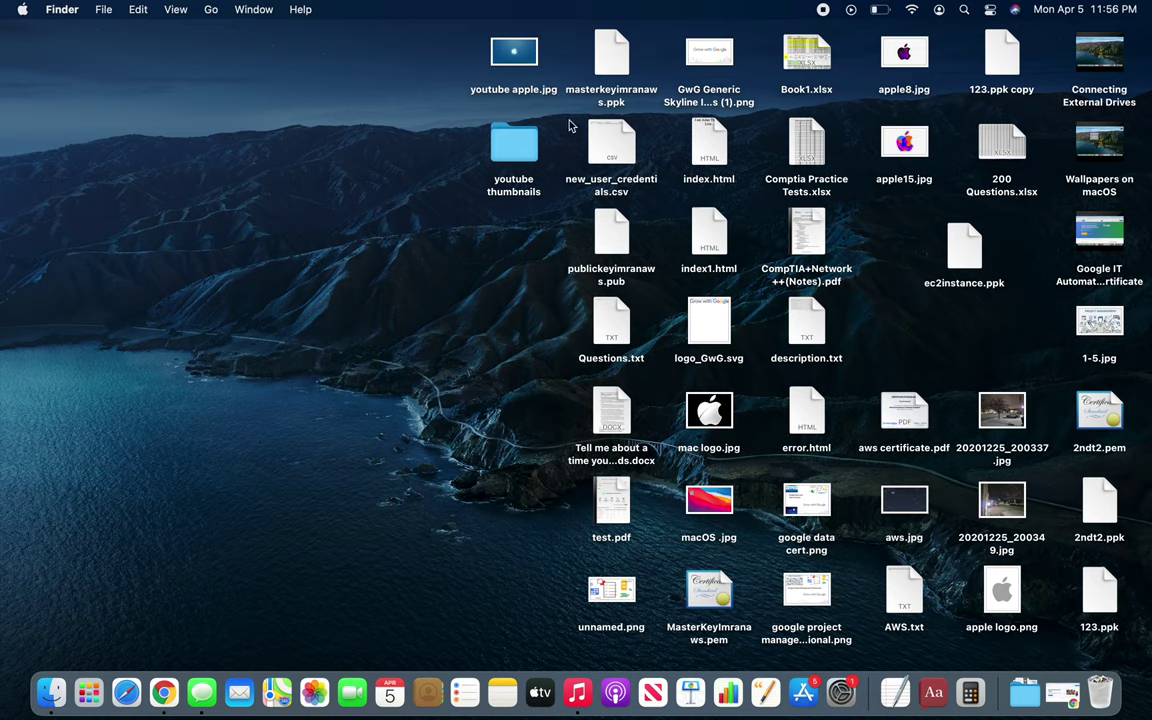
pyautogui.moveTo(513, 151); pyautogui.dragTo(321, 160)
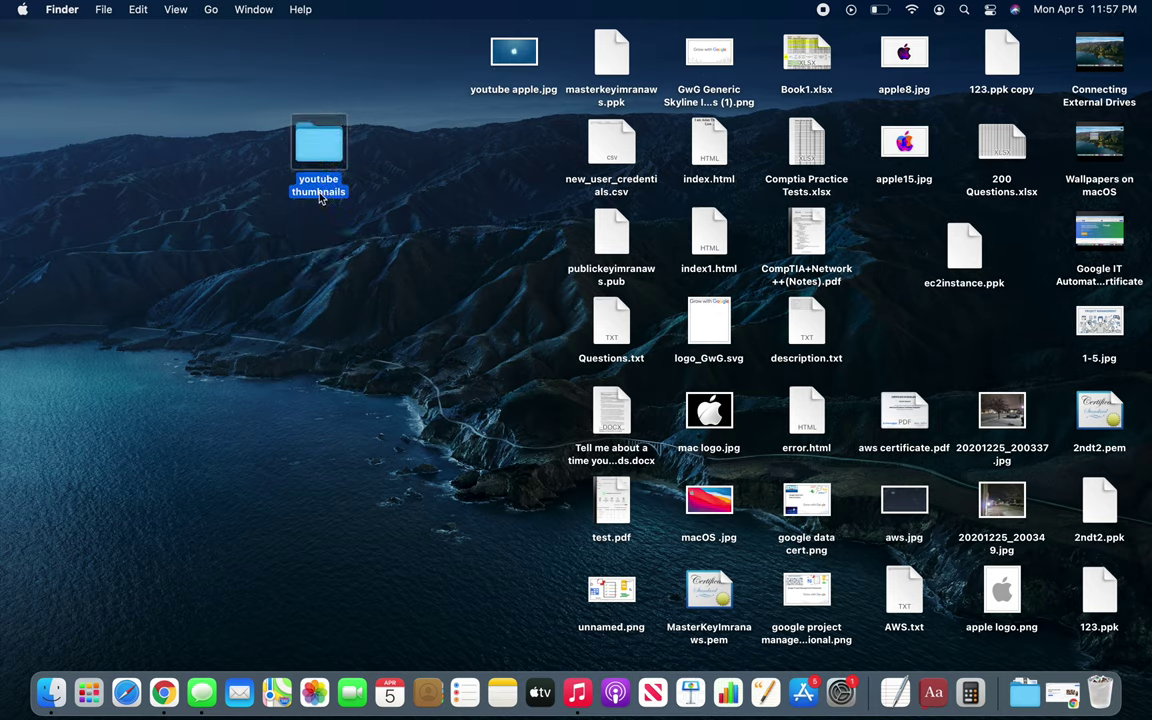
pyautogui.moveTo(320, 198); pyautogui.dragTo(366, 188)
# Step: Toggle Snap to Grid and drag the youtube thumbnails folder down and left
pyautogui.click(165, 11)
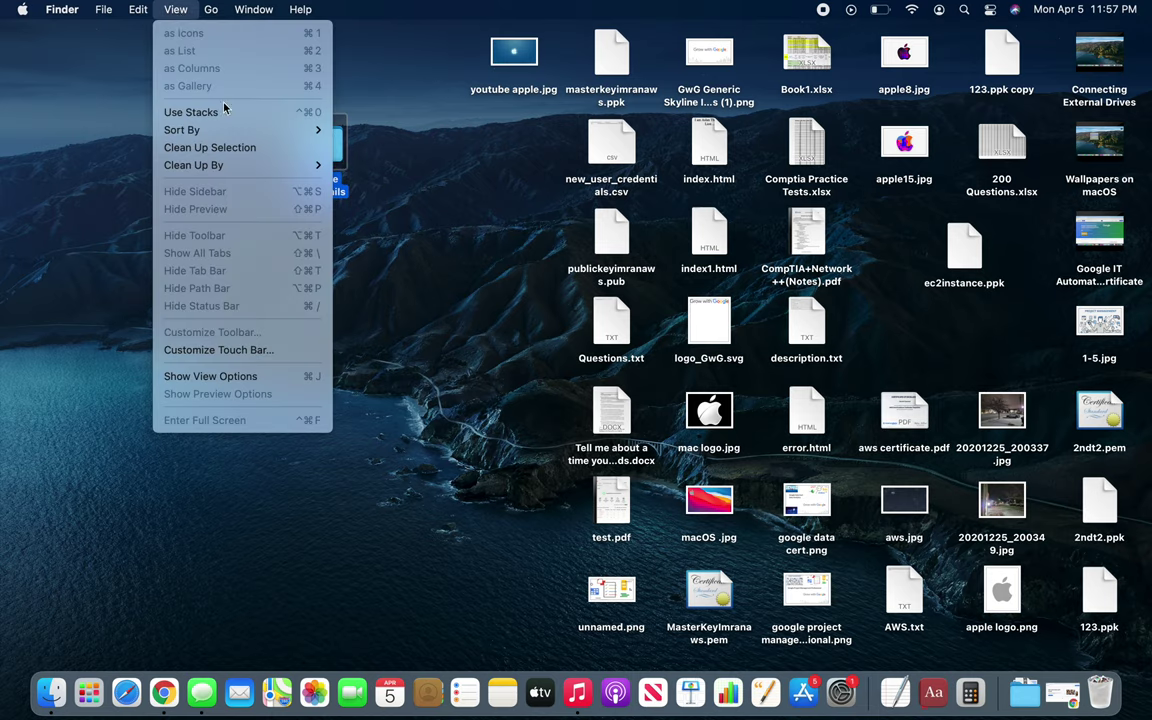
pyautogui.moveTo(271, 128)
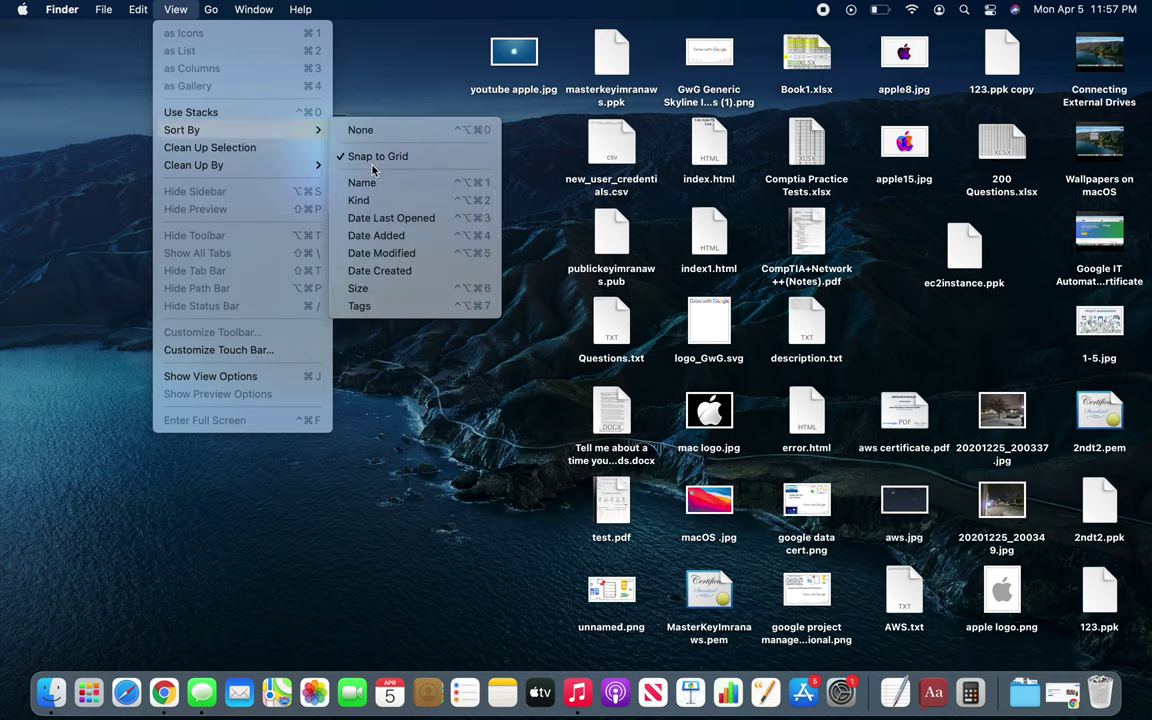
pyautogui.click(345, 156)
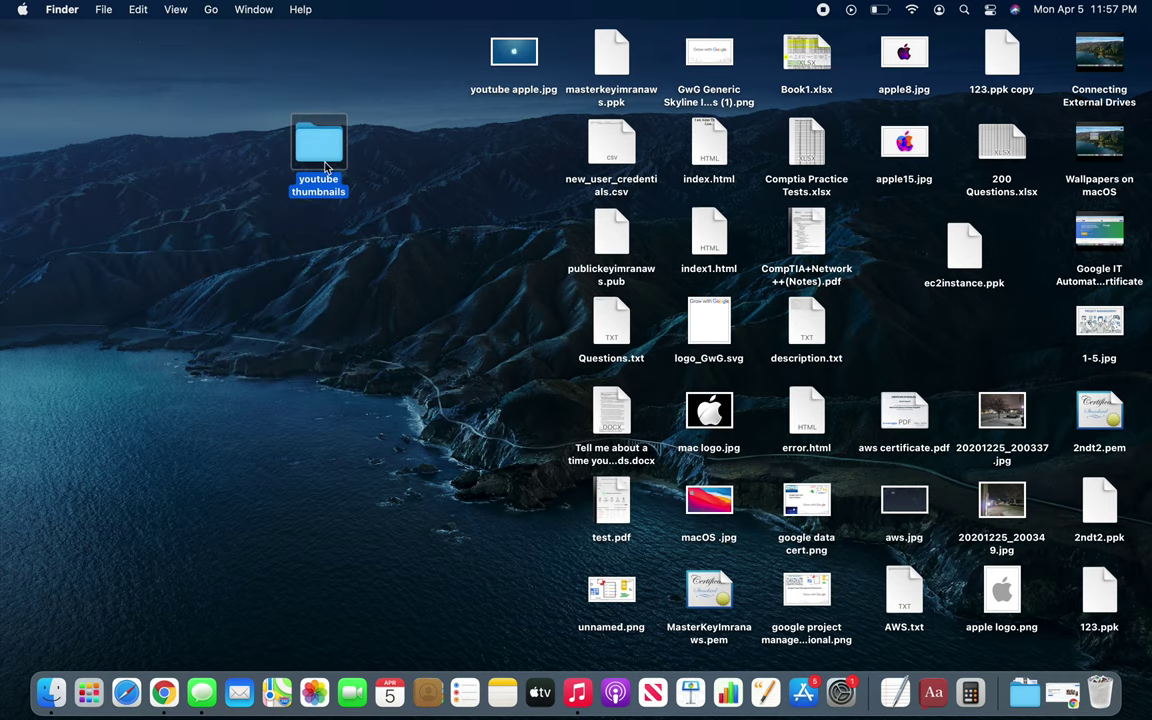
pyautogui.moveTo(320, 158); pyautogui.dragTo(256, 195)
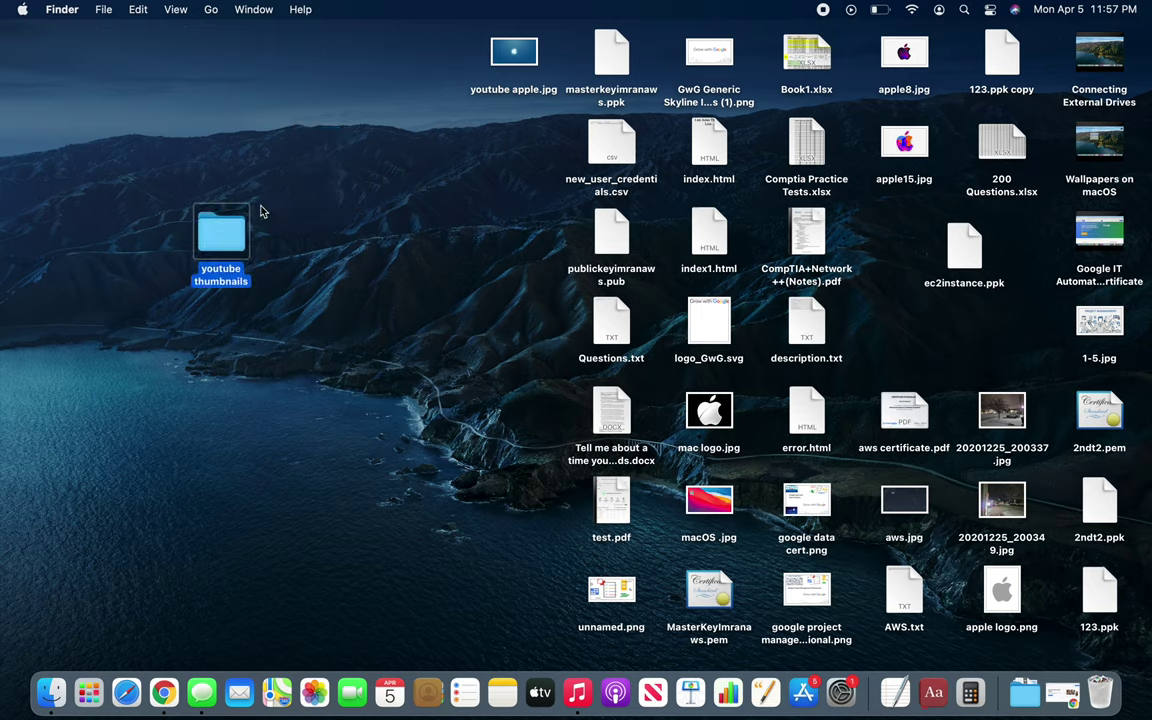
# Step: Set Sort By to None and nudge the youtube thumbnails folder slightly upward
pyautogui.click(138, 10)
pyautogui.moveTo(174, 14)
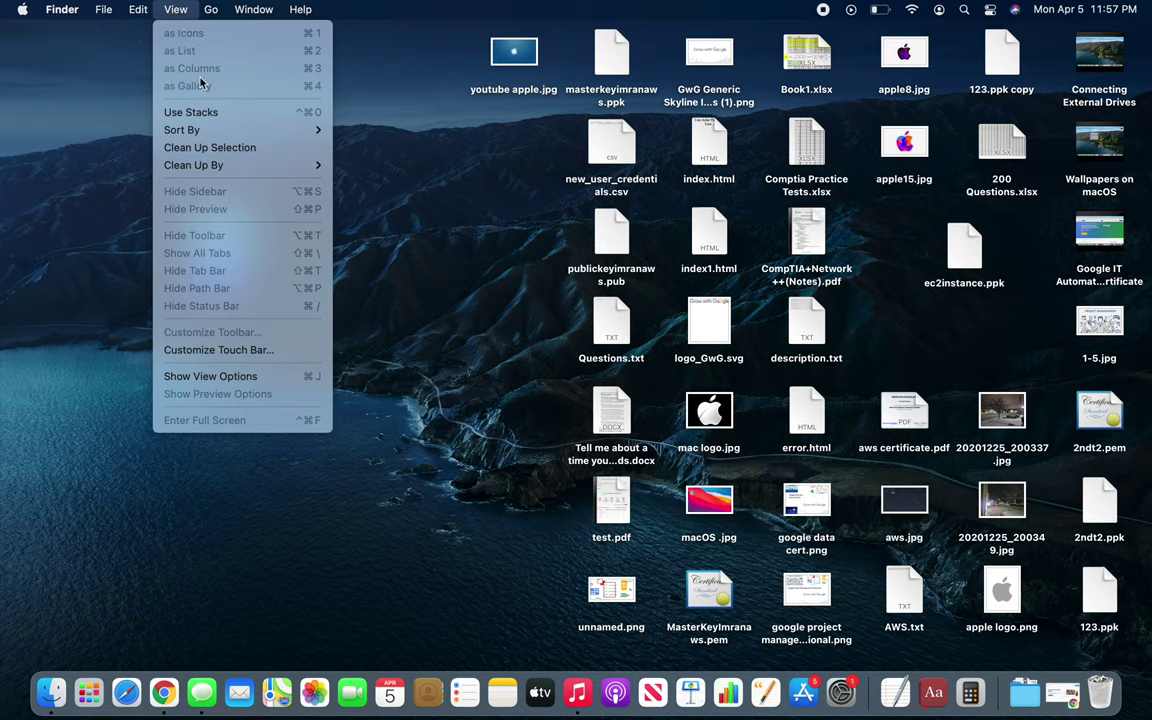
pyautogui.moveTo(271, 134)
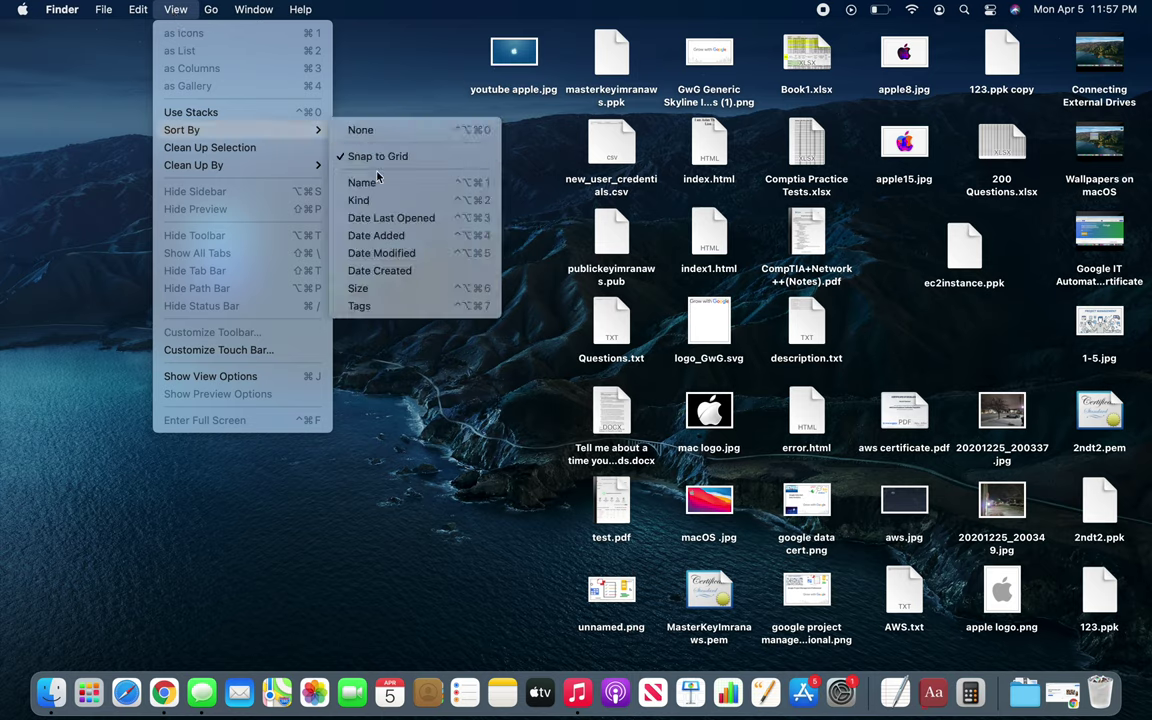
pyautogui.click(362, 130)
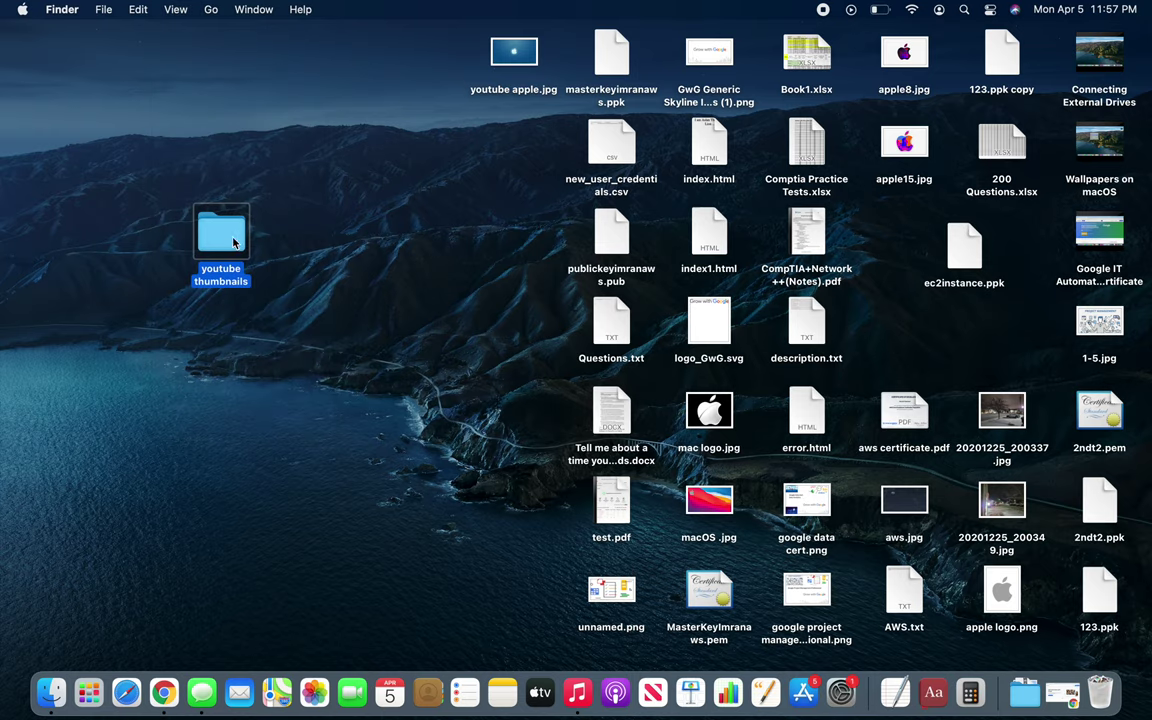
pyautogui.moveTo(234, 244); pyautogui.dragTo(228, 179)
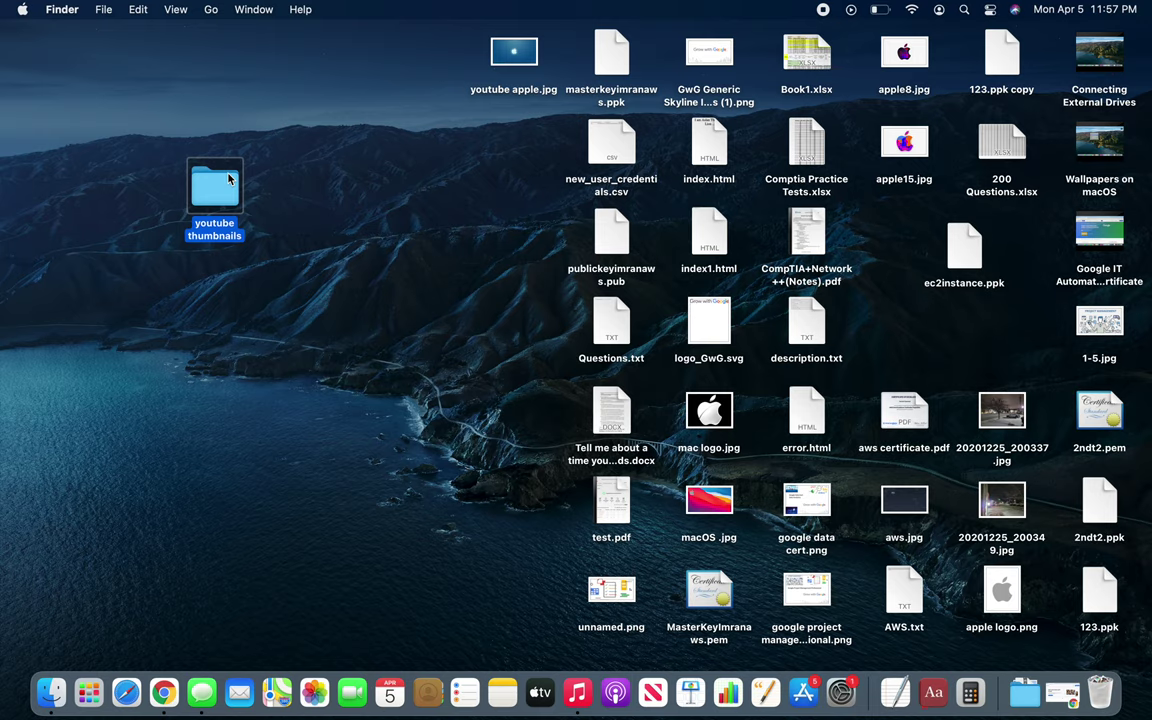
pyautogui.click(172, 10)
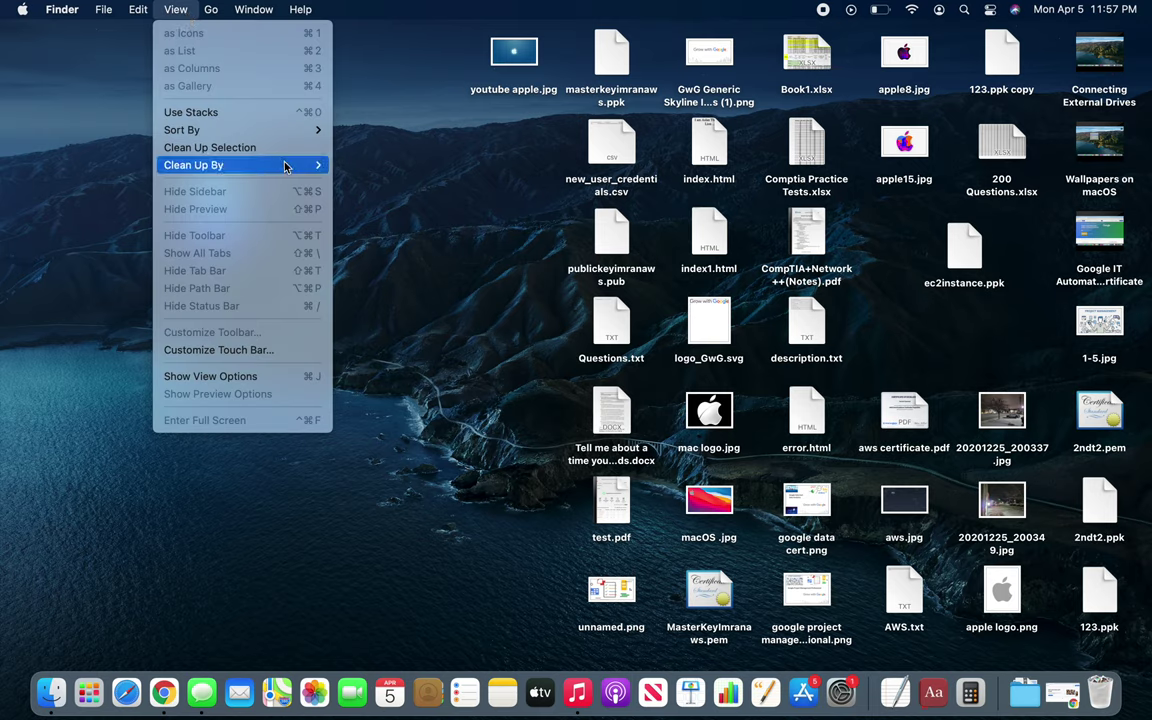
# Step: Sort the desktop icons by Name, then try dragging test.pdf away to see it snap back
pyautogui.moveTo(290, 128)
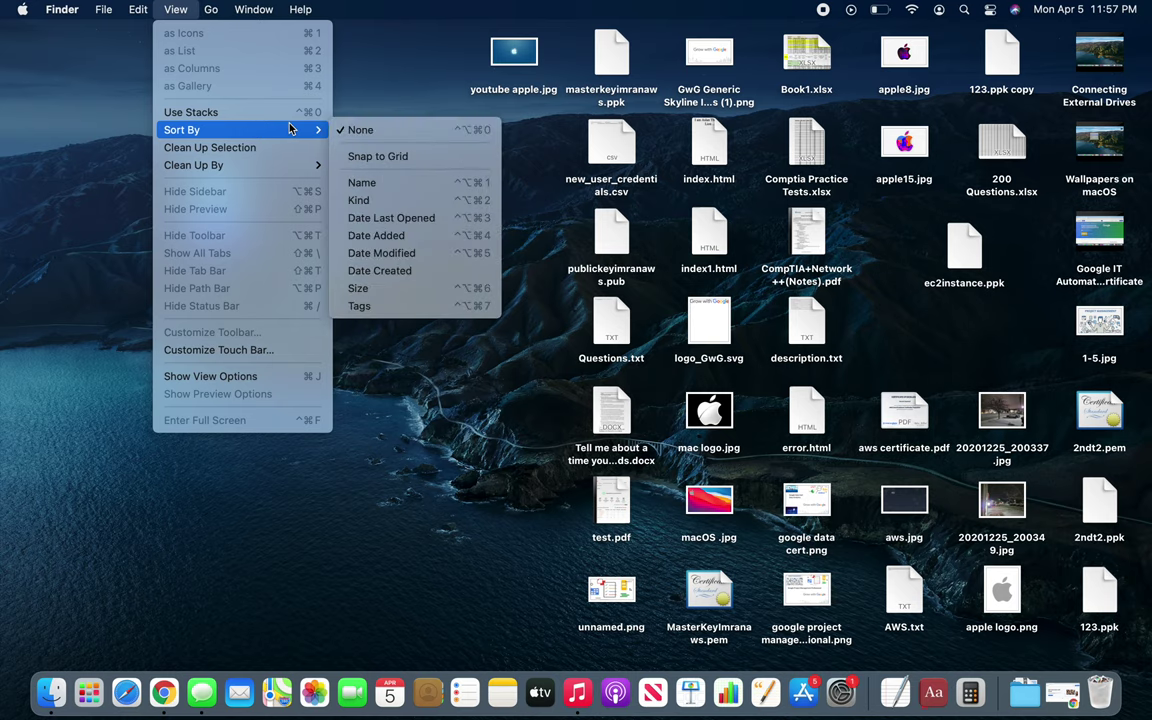
pyautogui.click(415, 184)
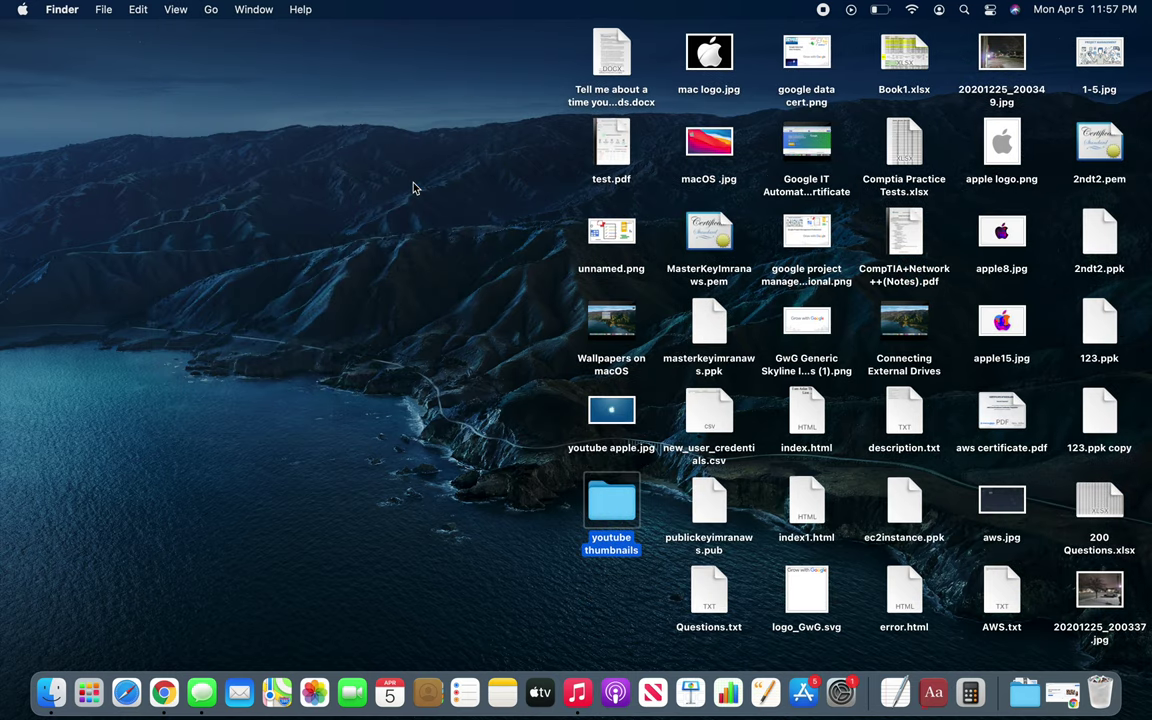
pyautogui.moveTo(612, 145); pyautogui.dragTo(404, 206)
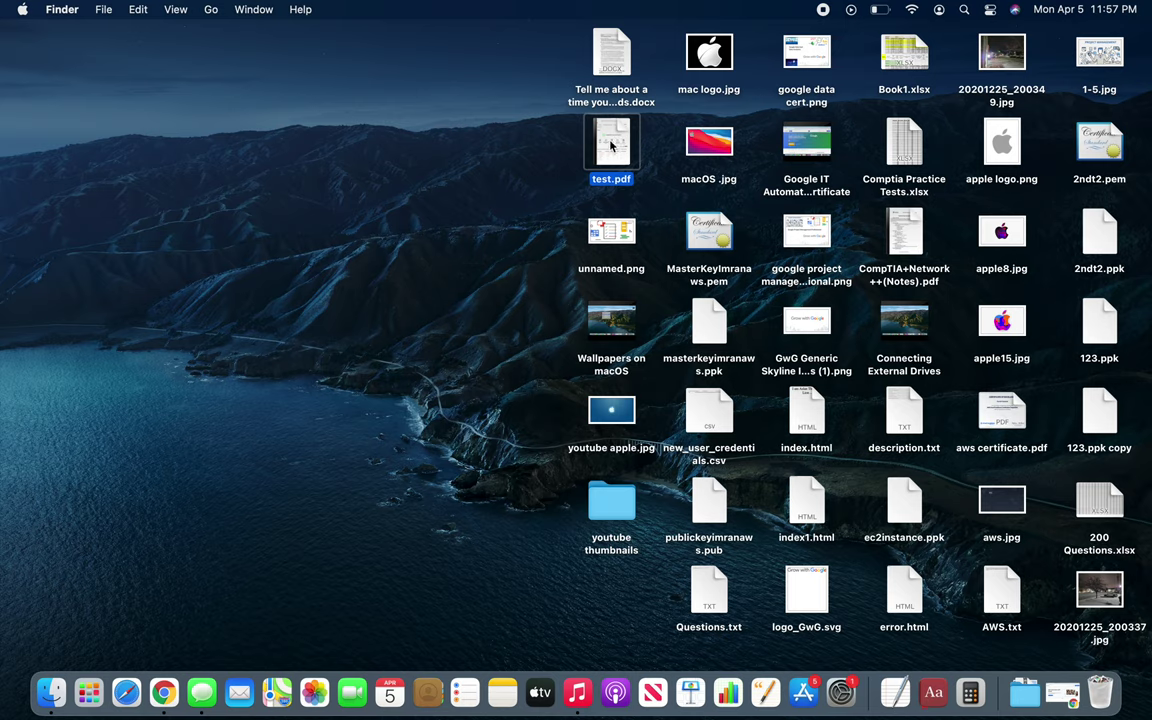
pyautogui.moveTo(590, 150); pyautogui.dragTo(127, 195)
pyautogui.moveTo(588, 160); pyautogui.dragTo(245, 170)
pyautogui.moveTo(622, 152); pyautogui.dragTo(325, 322)
# Step: Sort the desktop icons by Kind
pyautogui.click(176, 12)
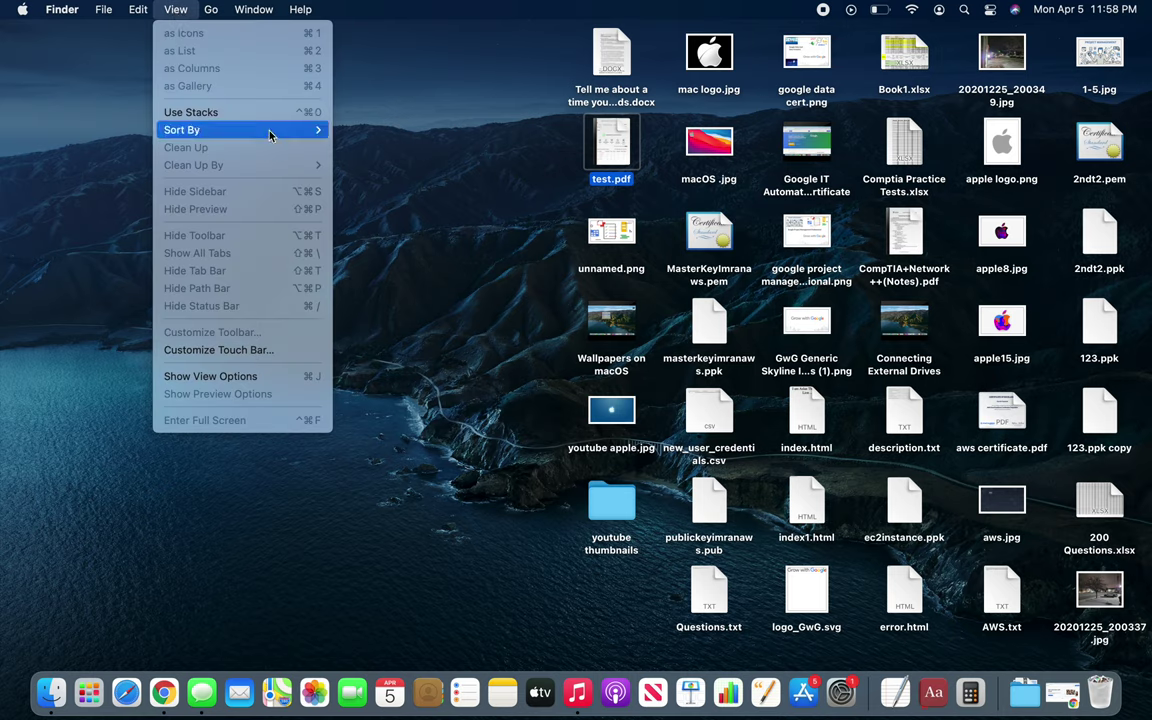
pyautogui.moveTo(281, 131)
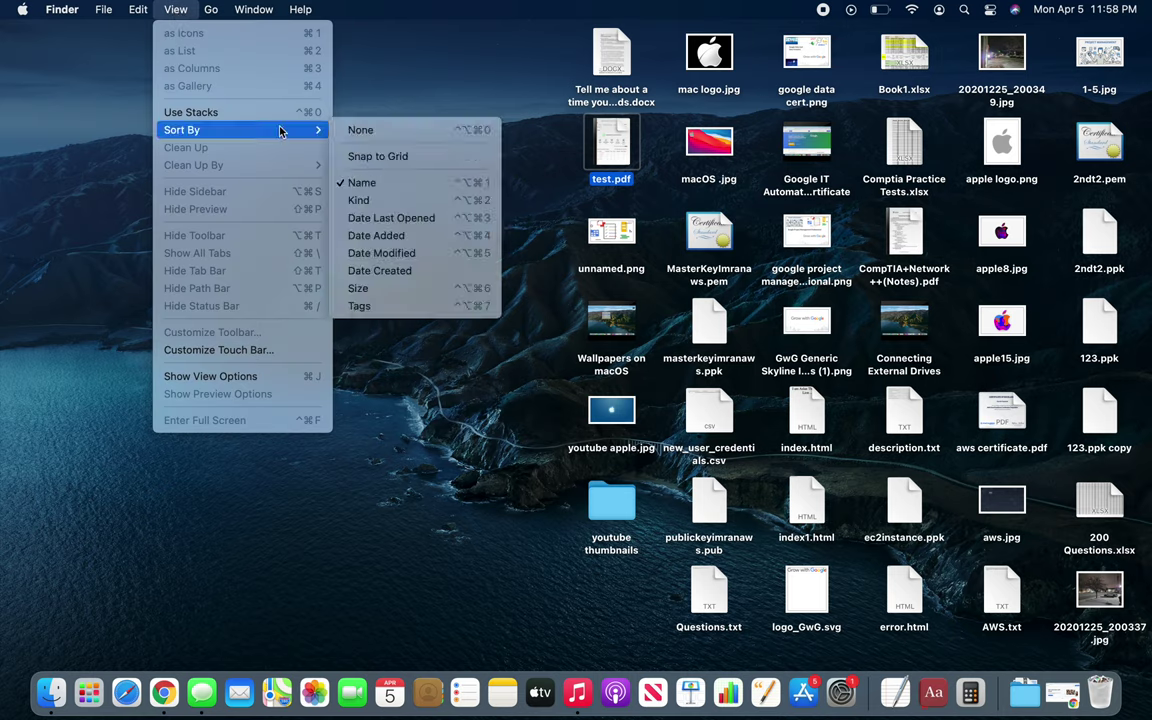
pyautogui.click(404, 201)
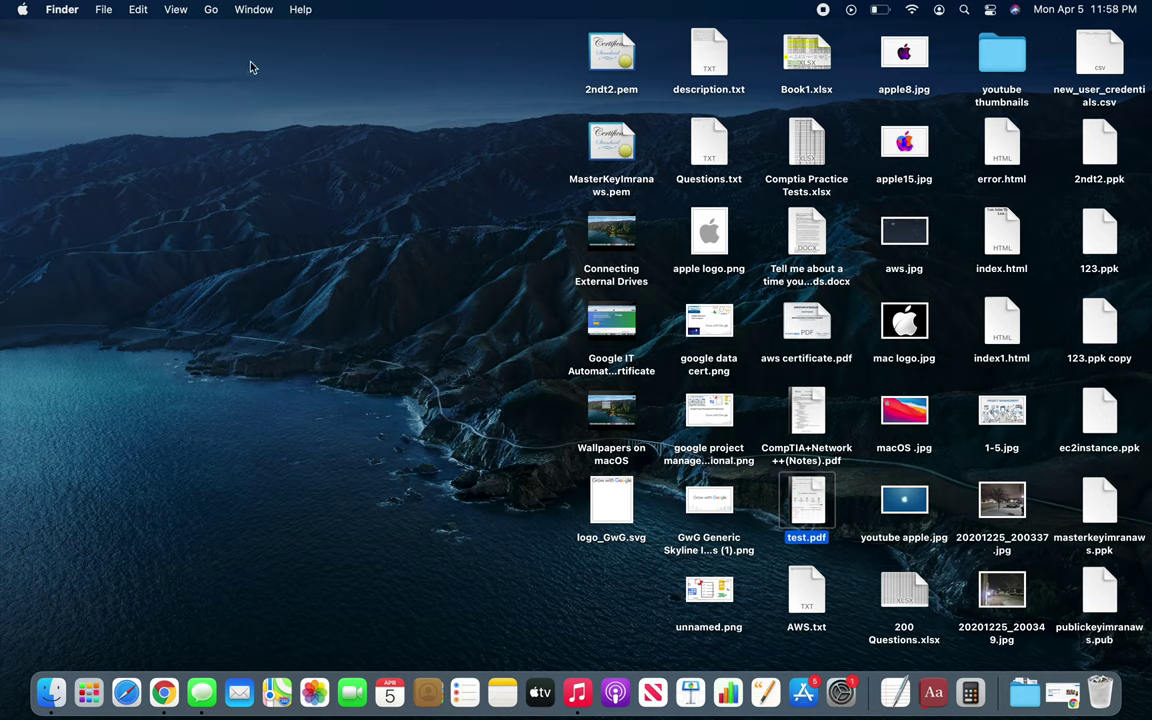
# Step: Re-sort the desktop icons by Date Last Opened
pyautogui.click(166, 11)
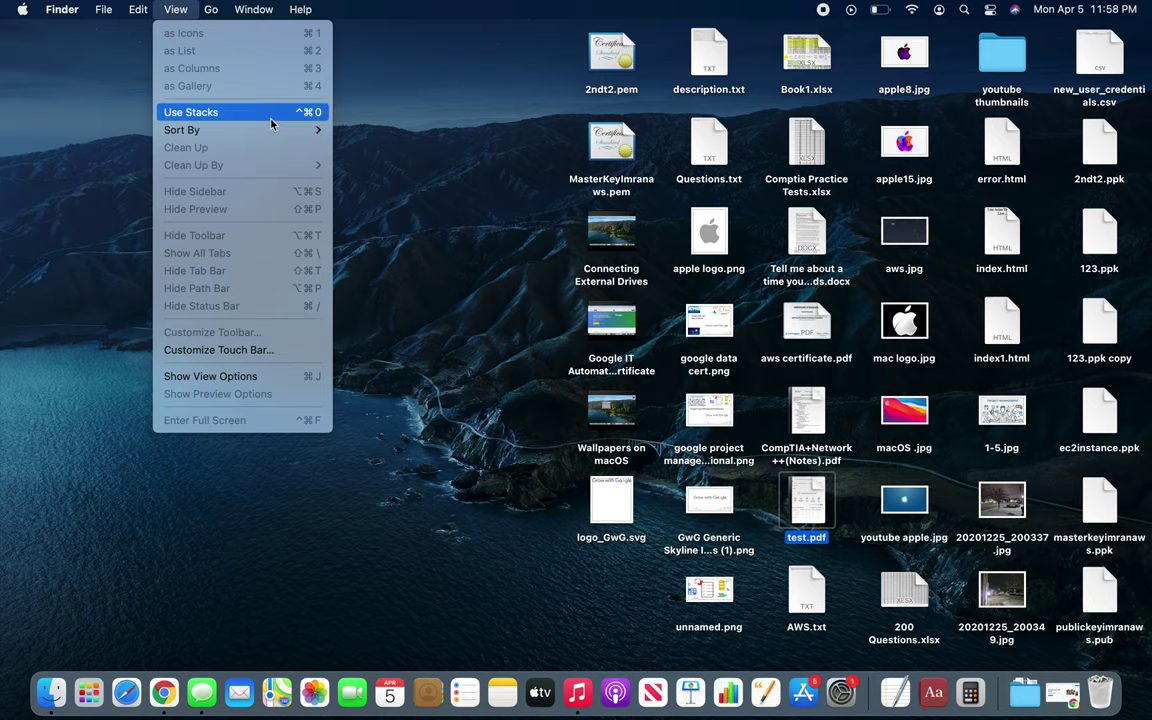
pyautogui.moveTo(274, 132)
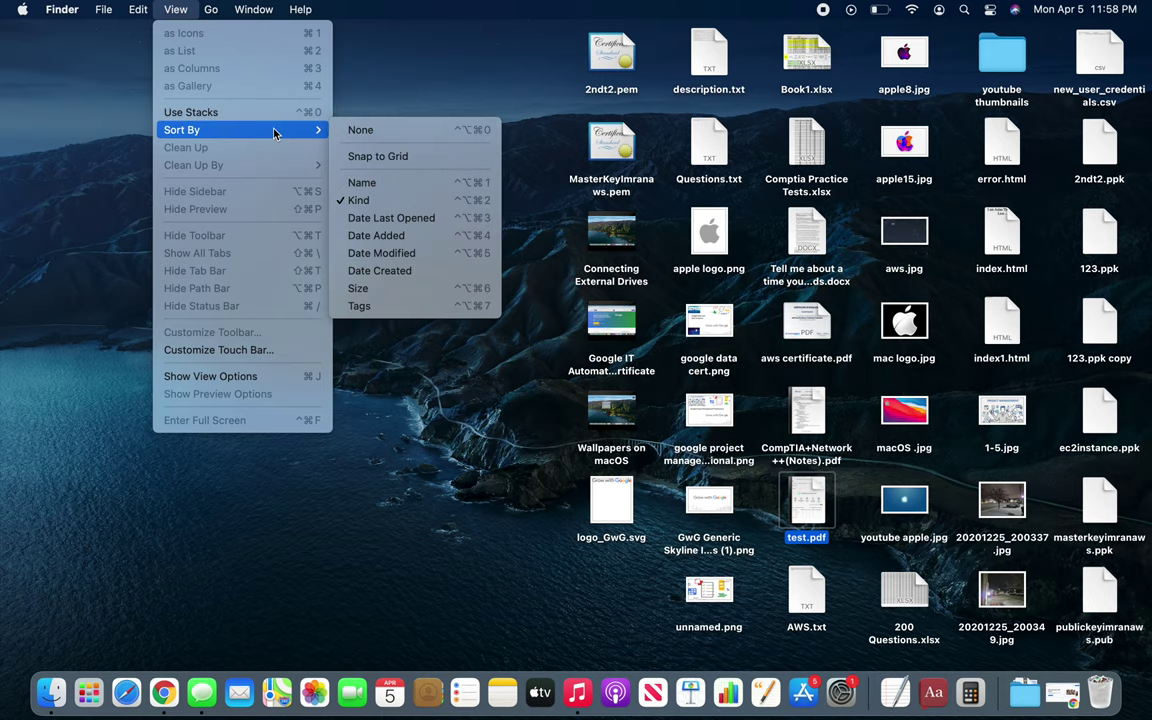
pyautogui.click(421, 218)
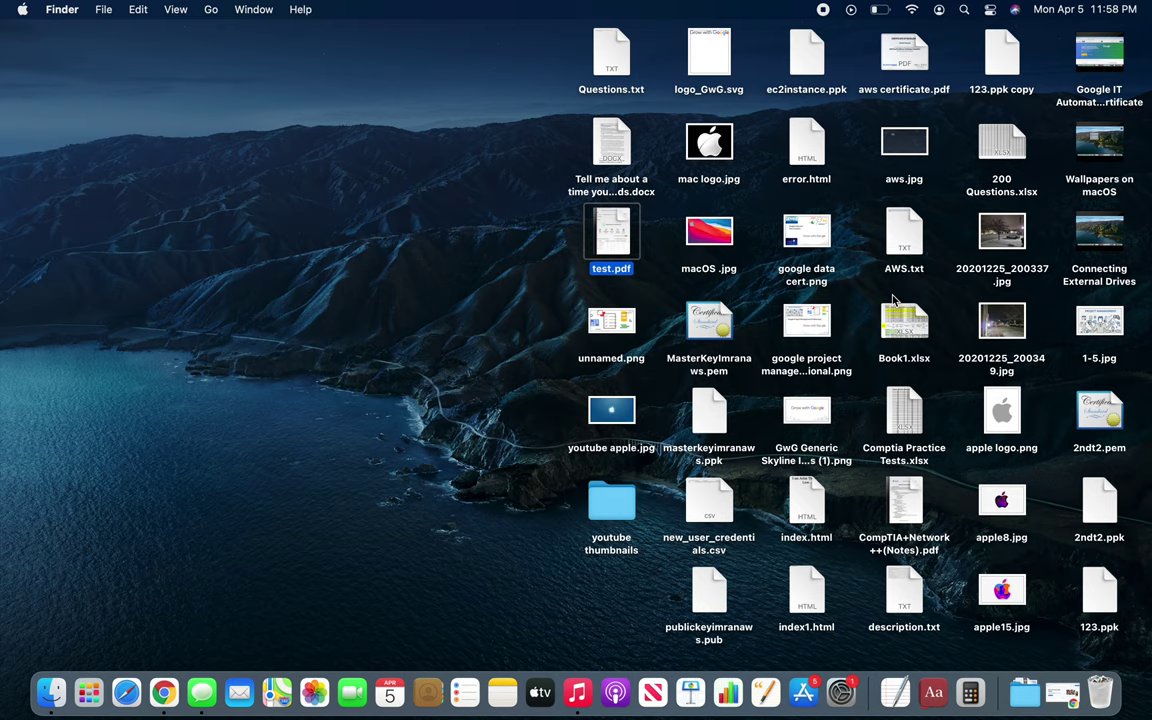
# Step: Open and close 20201225_200337.jpg and 20201225_200349.jpg in Preview, then open Preview's View menu
pyautogui.doubleClick(1001, 232)
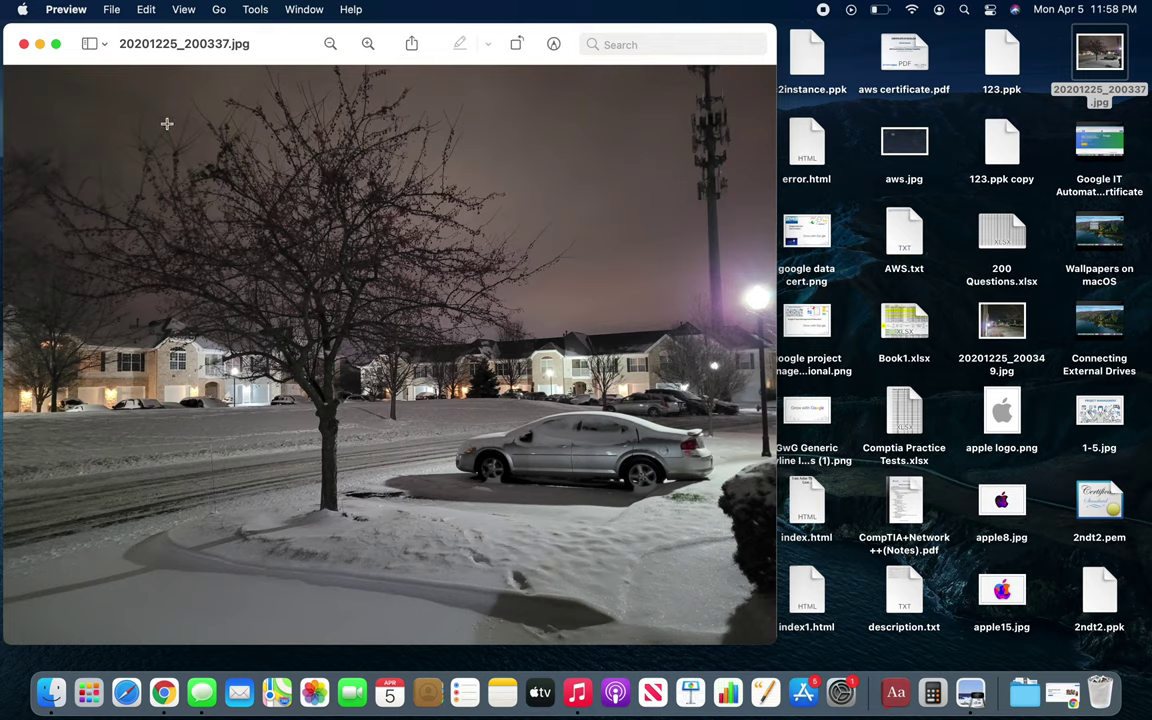
pyautogui.click(24, 44)
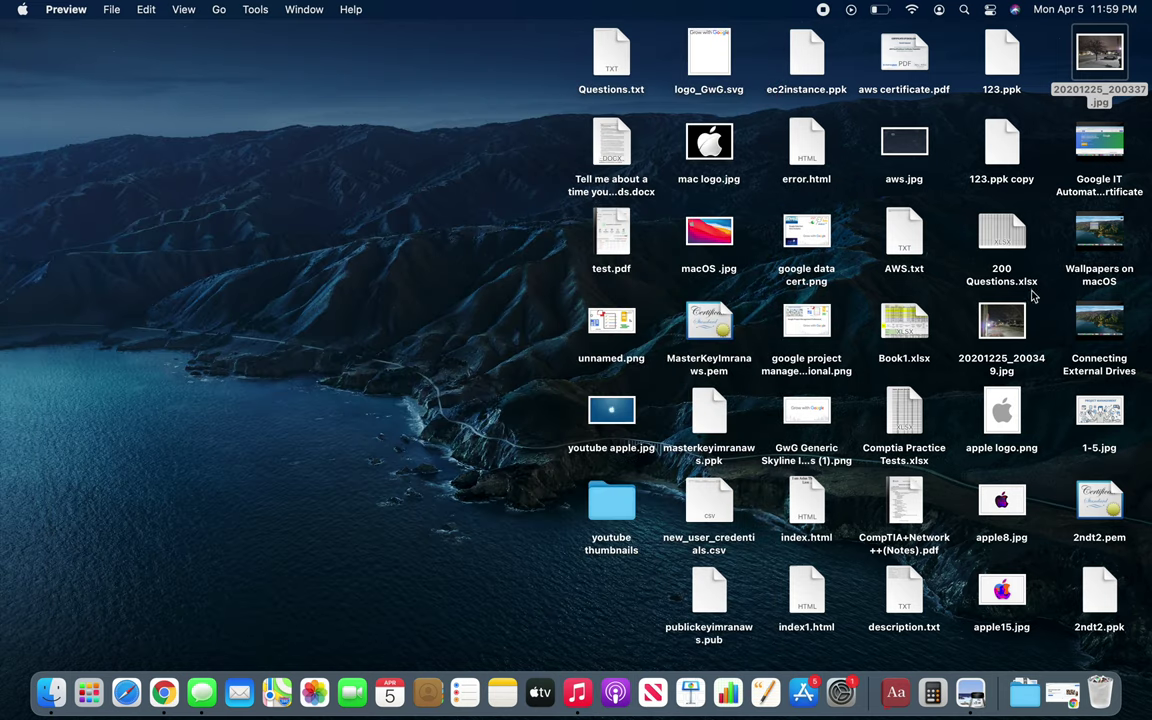
pyautogui.doubleClick(1012, 331)
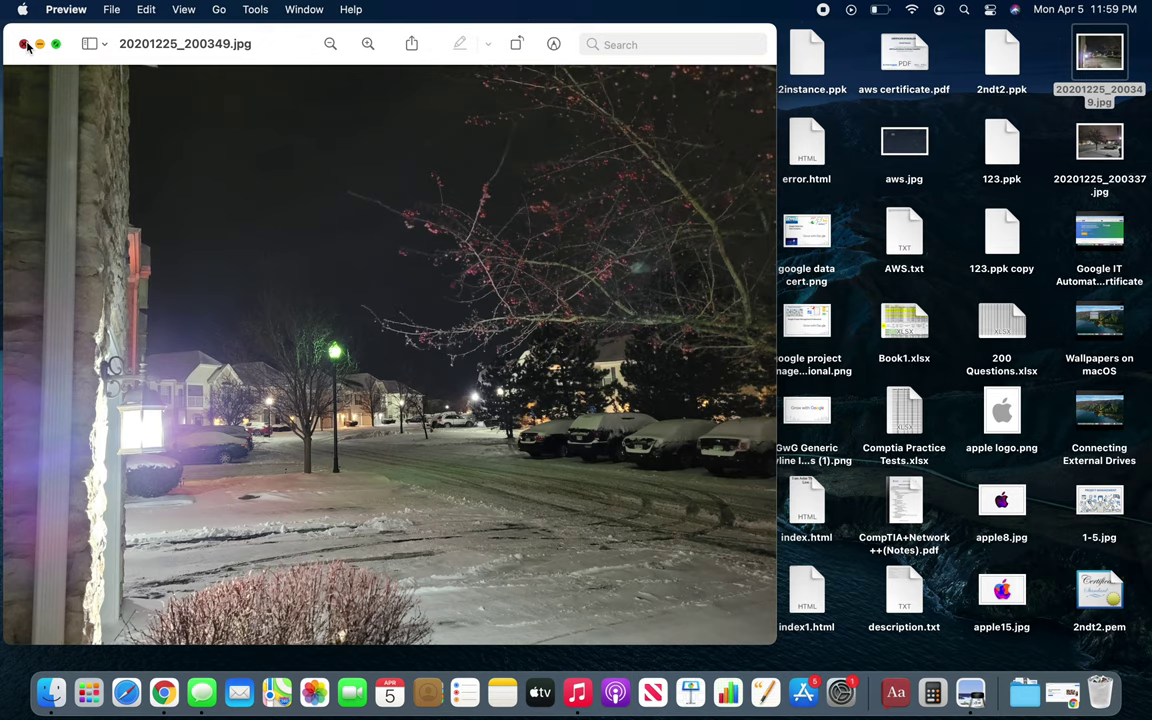
pyautogui.click(26, 44)
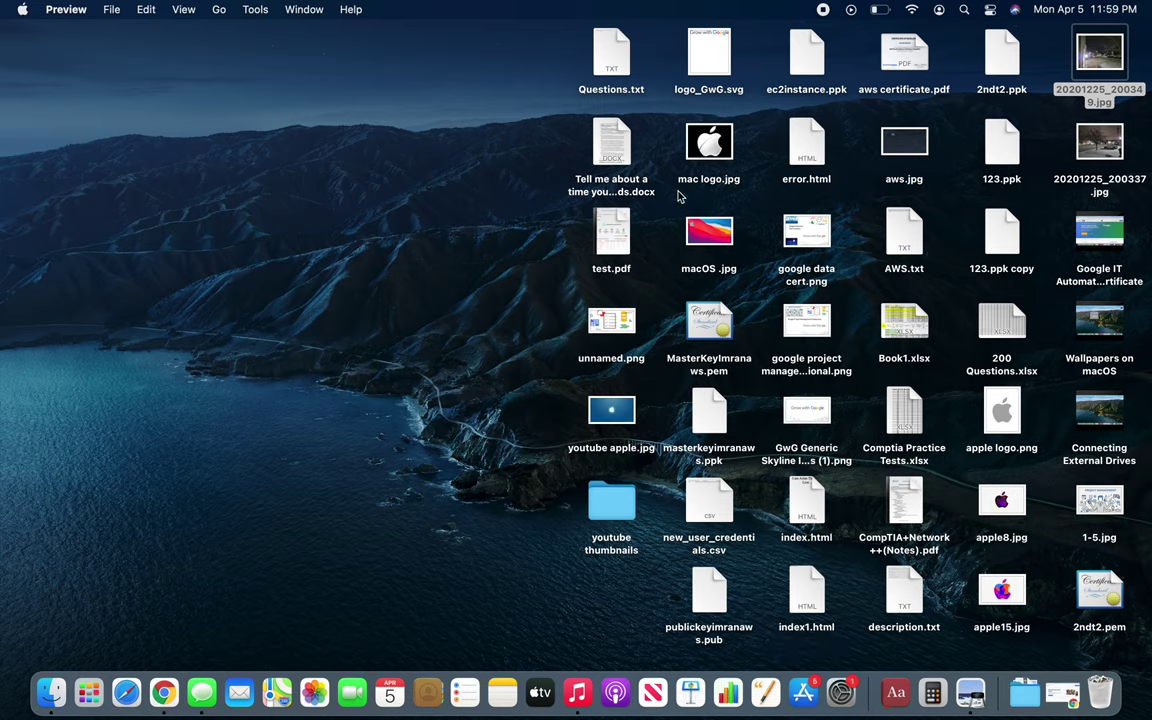
pyautogui.click(165, 10)
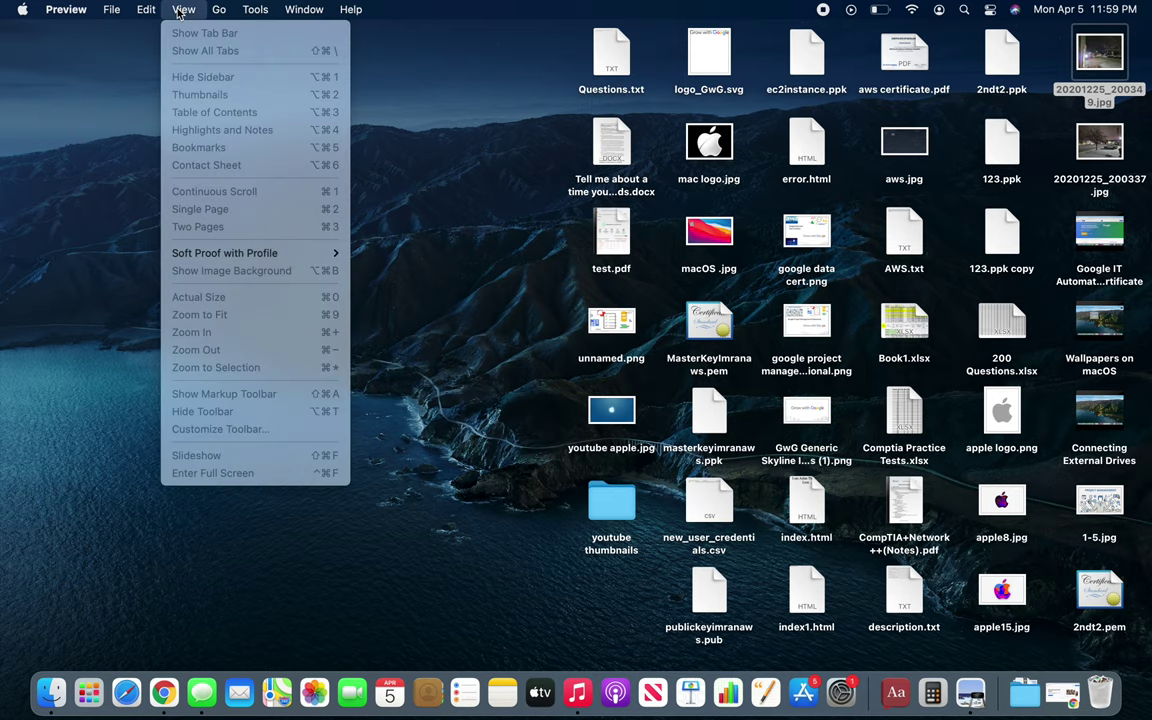
pyautogui.moveTo(304, 259)
# Step: Set desktop Sort By to None and drag ec2instance.ppk to a new spot
pyautogui.click(490, 155)
pyautogui.click(170, 10)
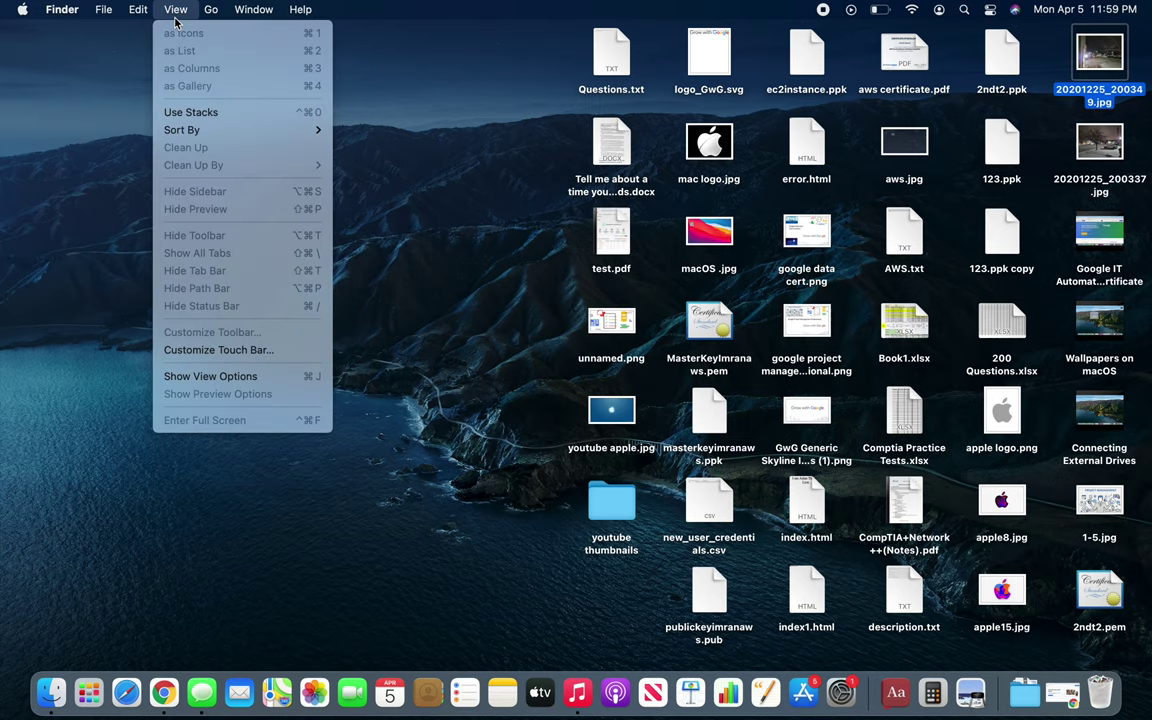
pyautogui.moveTo(281, 137)
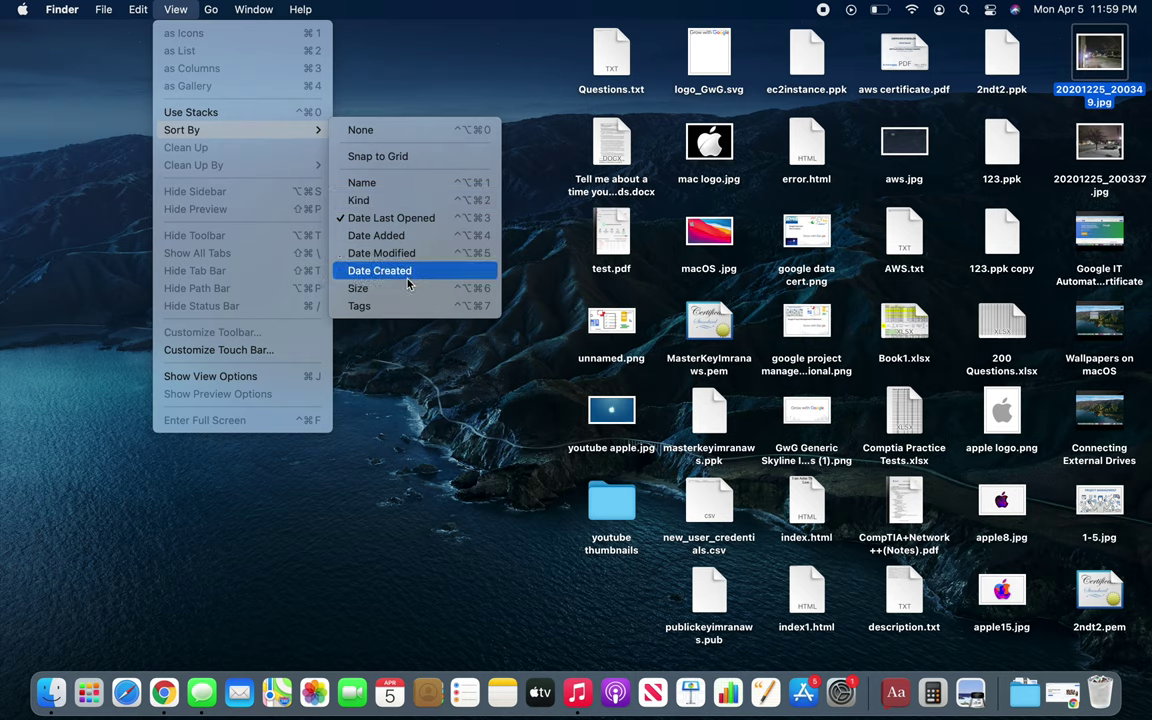
pyautogui.click(410, 130)
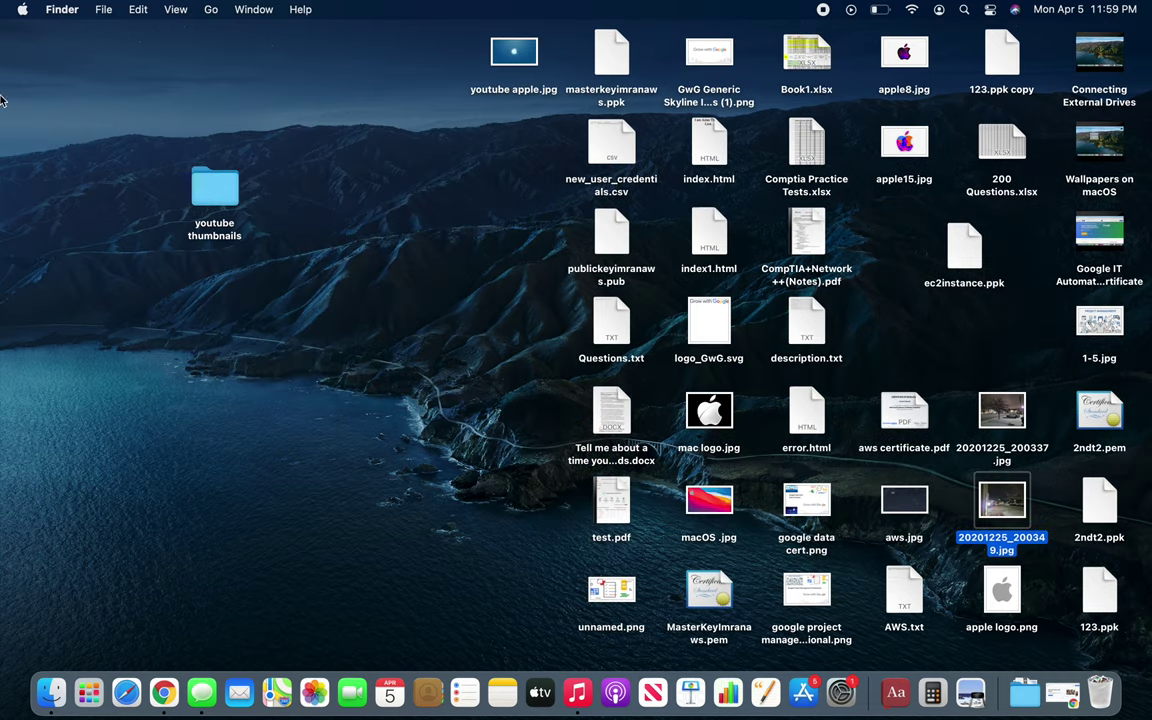
pyautogui.moveTo(963, 255)
pyautogui.mouseDown()
pyautogui.moveTo(919, 305)
pyautogui.moveTo(952, 273)
pyautogui.mouseUp()
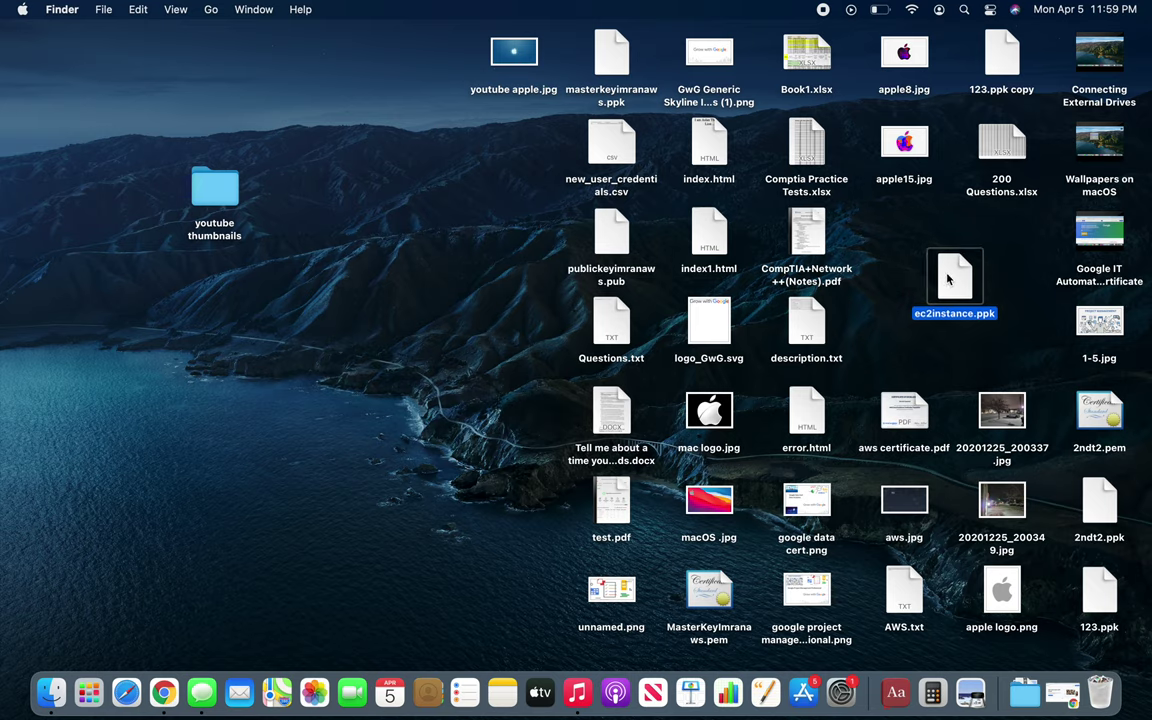
pyautogui.click(174, 11)
# Step: Clean up the desktop icons by Name and drag the docx file out of its slot
pyautogui.moveTo(265, 170)
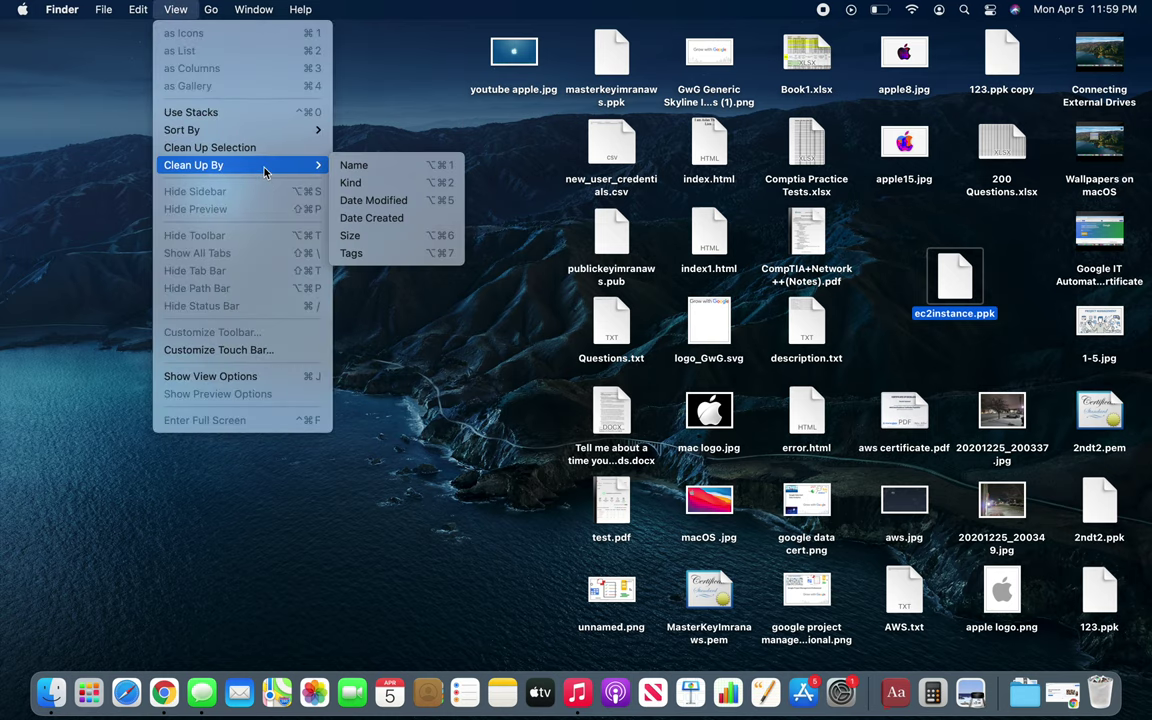
pyautogui.click(362, 167)
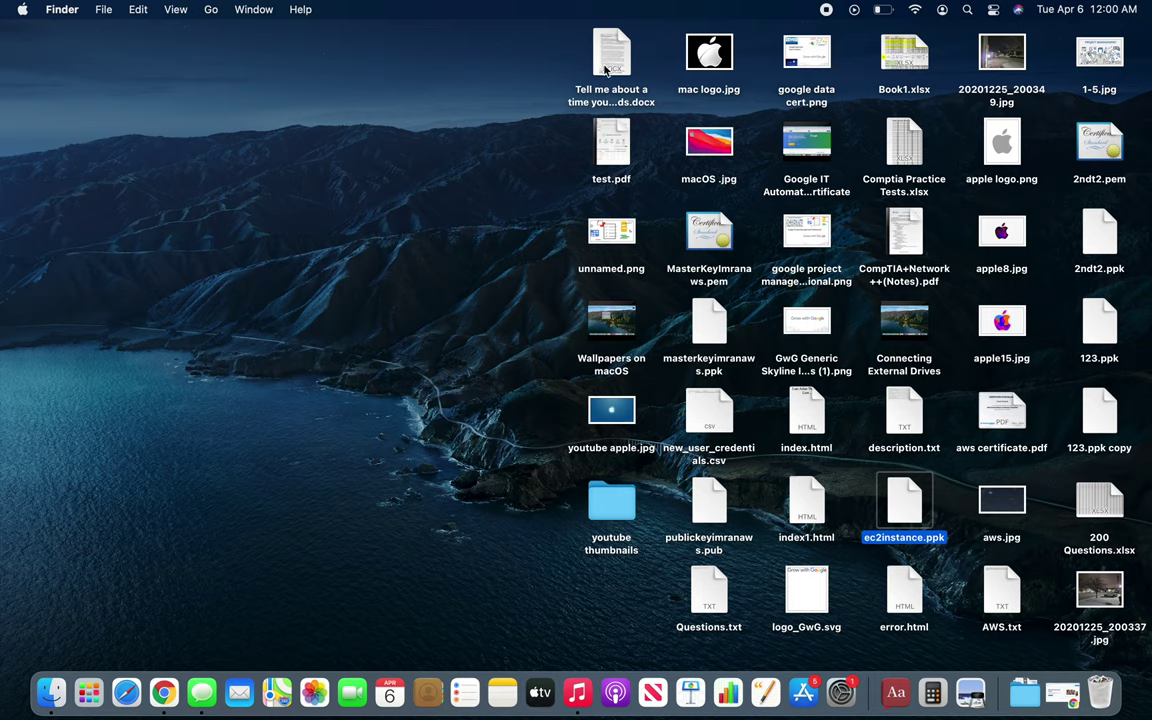
pyautogui.moveTo(627, 63); pyautogui.dragTo(551, 63)
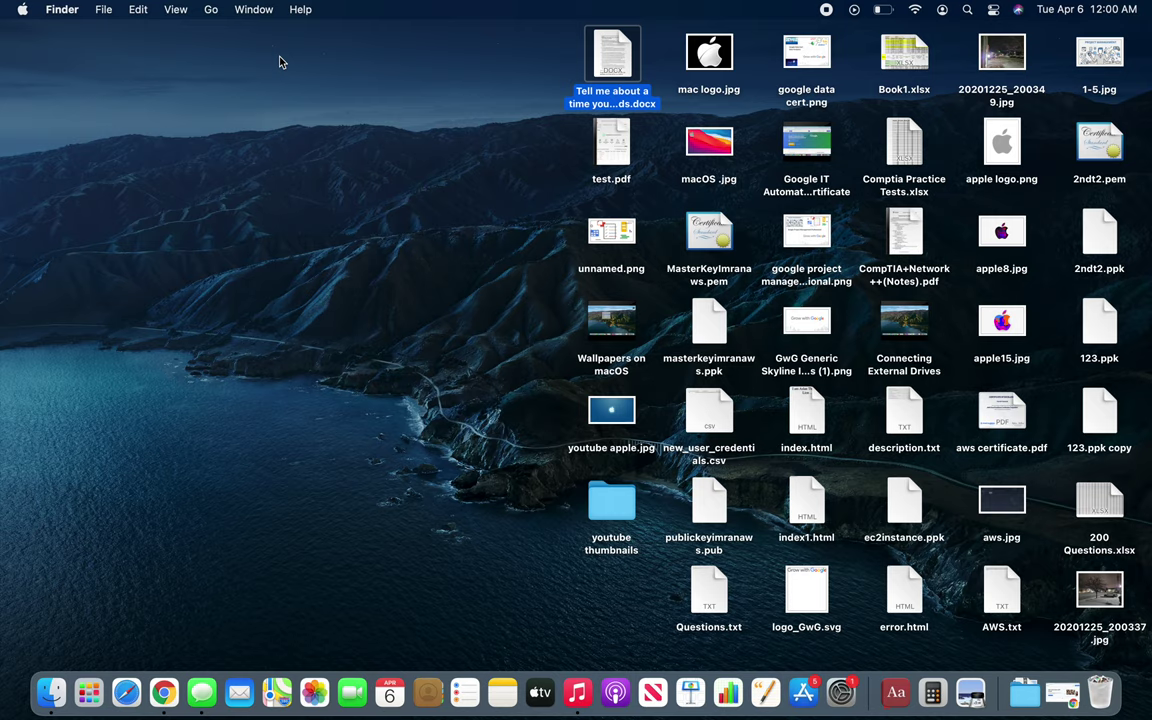
# Step: Snap the docx file back with Clean Up Selection, then Clean Up the whole desktop
pyautogui.click(175, 10)
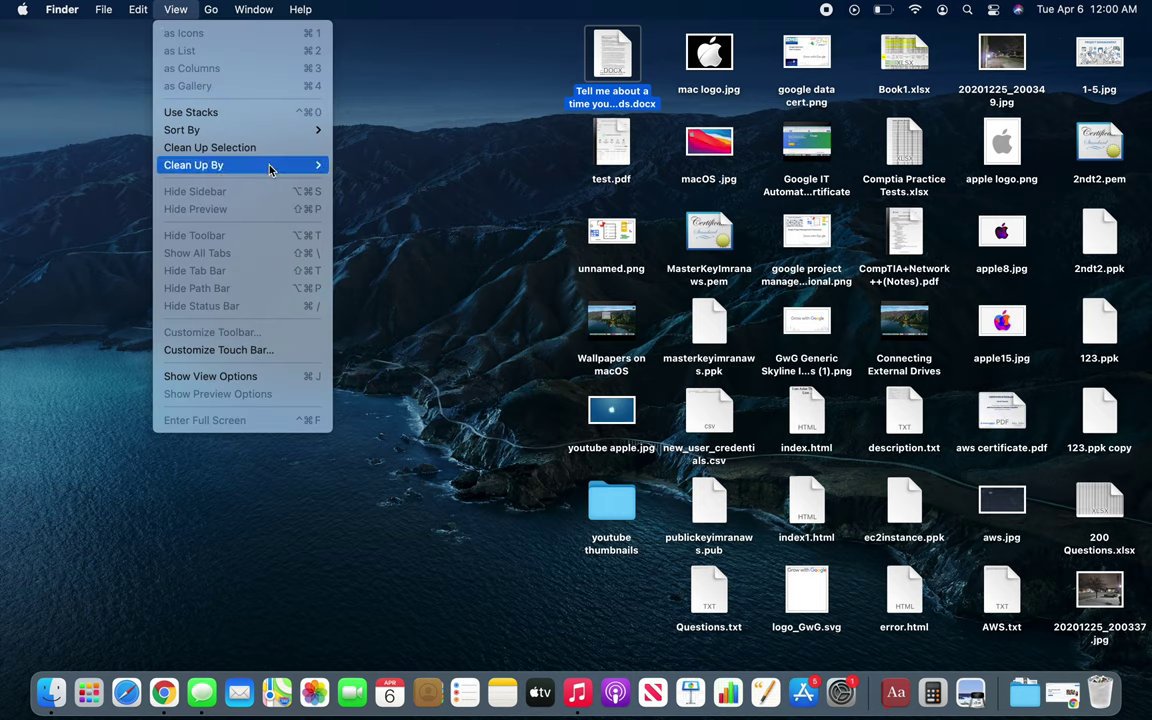
pyautogui.moveTo(269, 168)
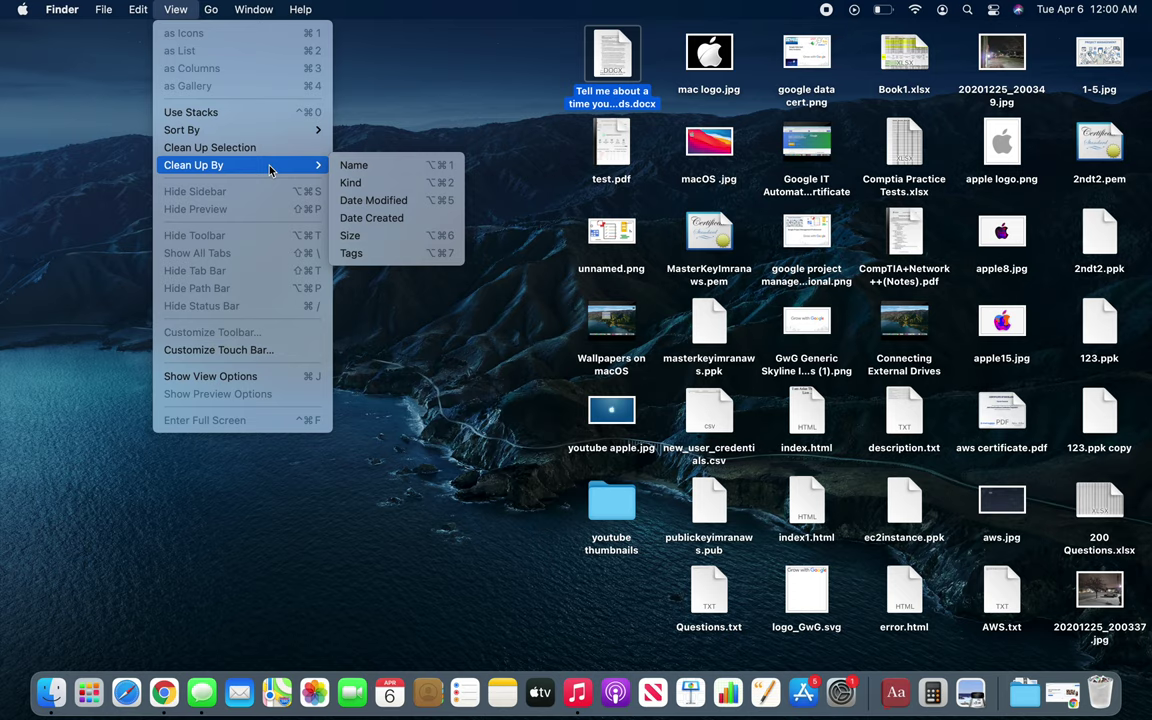
pyautogui.click(260, 148)
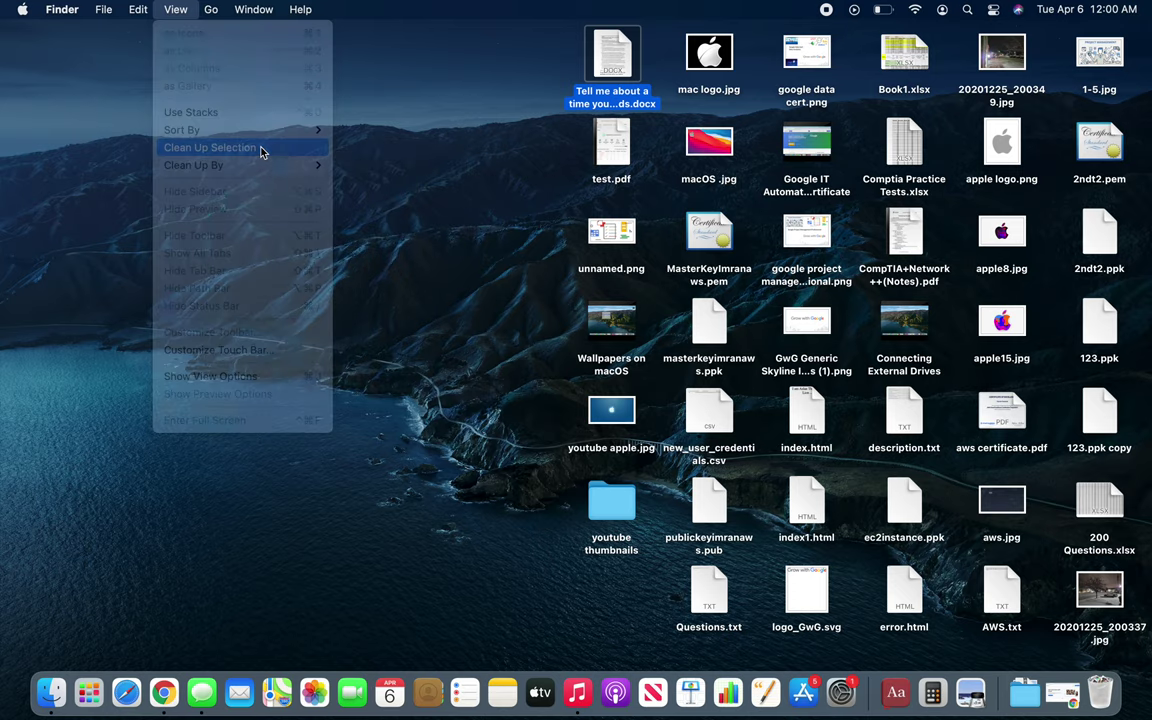
pyautogui.click(175, 10)
pyautogui.moveTo(270, 170)
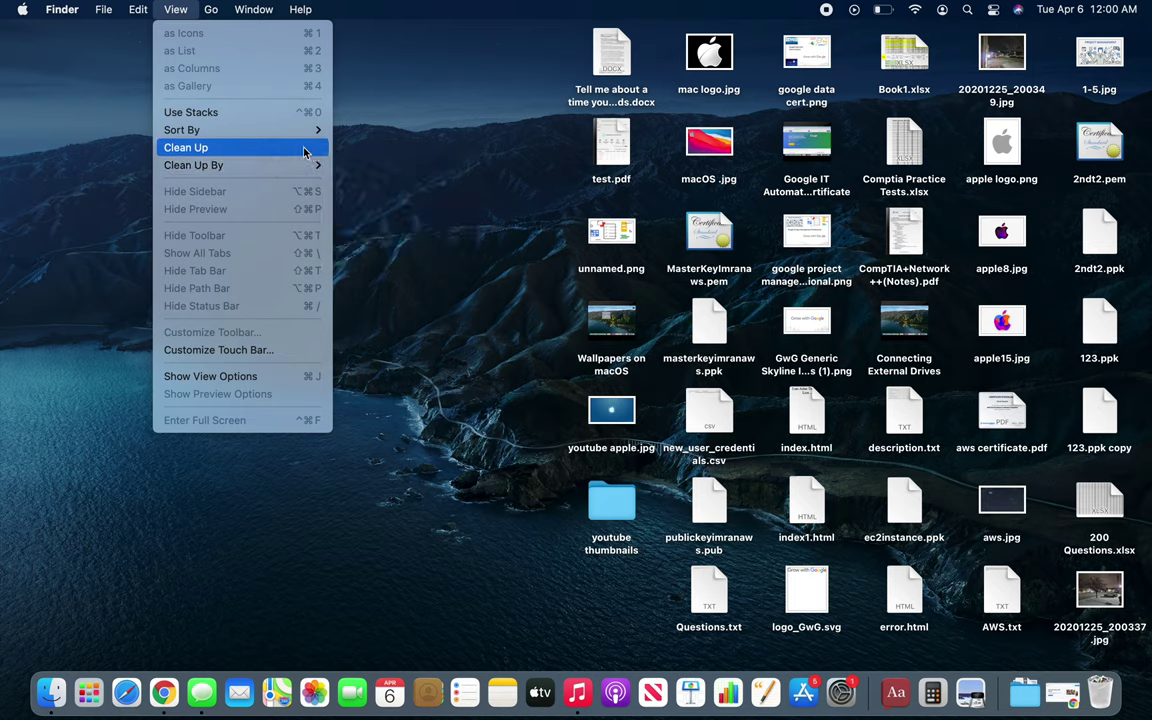
pyautogui.click(305, 150)
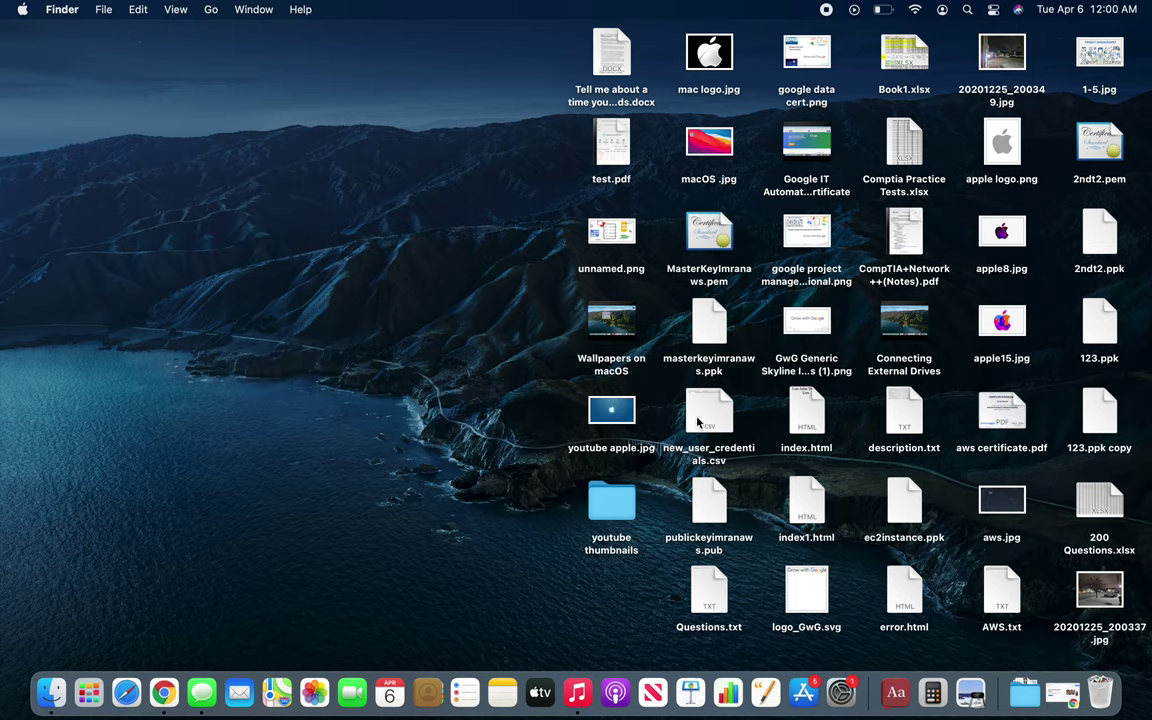
# Step: Drag unnamed.png, test.pdf, Wallpapers on macOS and the youtube thumbnails folder to the desktop's left side
pyautogui.moveTo(582, 240); pyautogui.dragTo(251, 269)
pyautogui.moveTo(607, 165); pyautogui.dragTo(371, 175)
pyautogui.moveTo(611, 325); pyautogui.dragTo(425, 430)
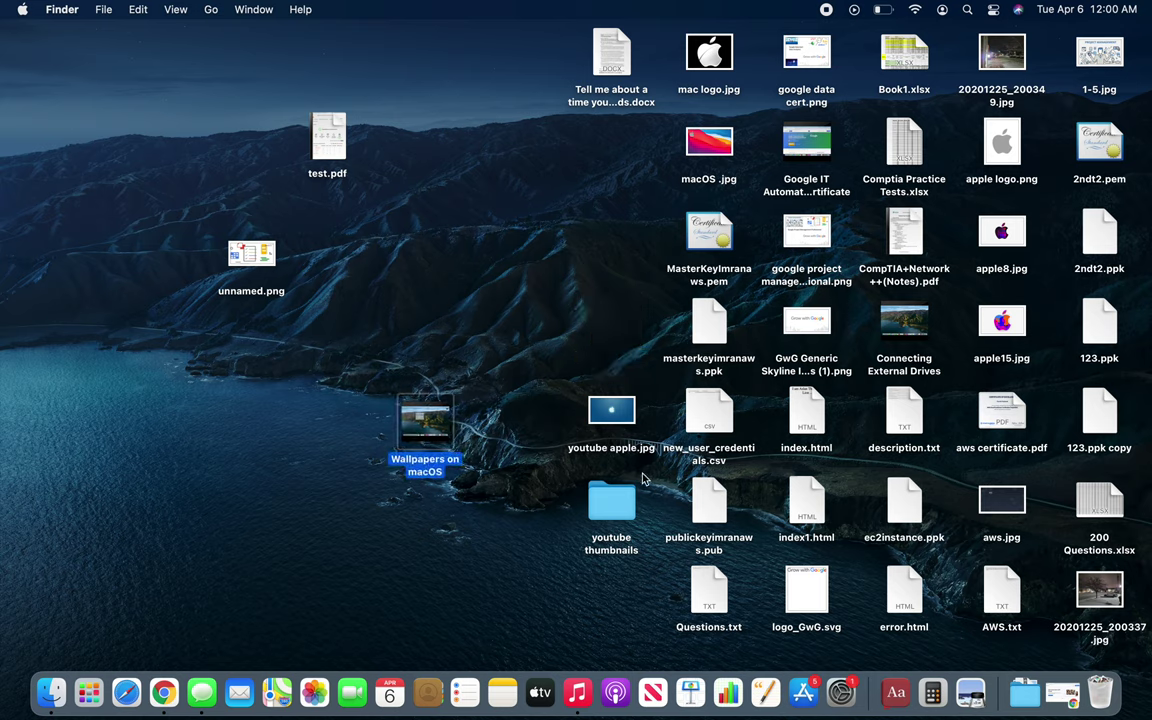
pyautogui.click(628, 494)
pyautogui.moveTo(628, 494); pyautogui.dragTo(270, 549)
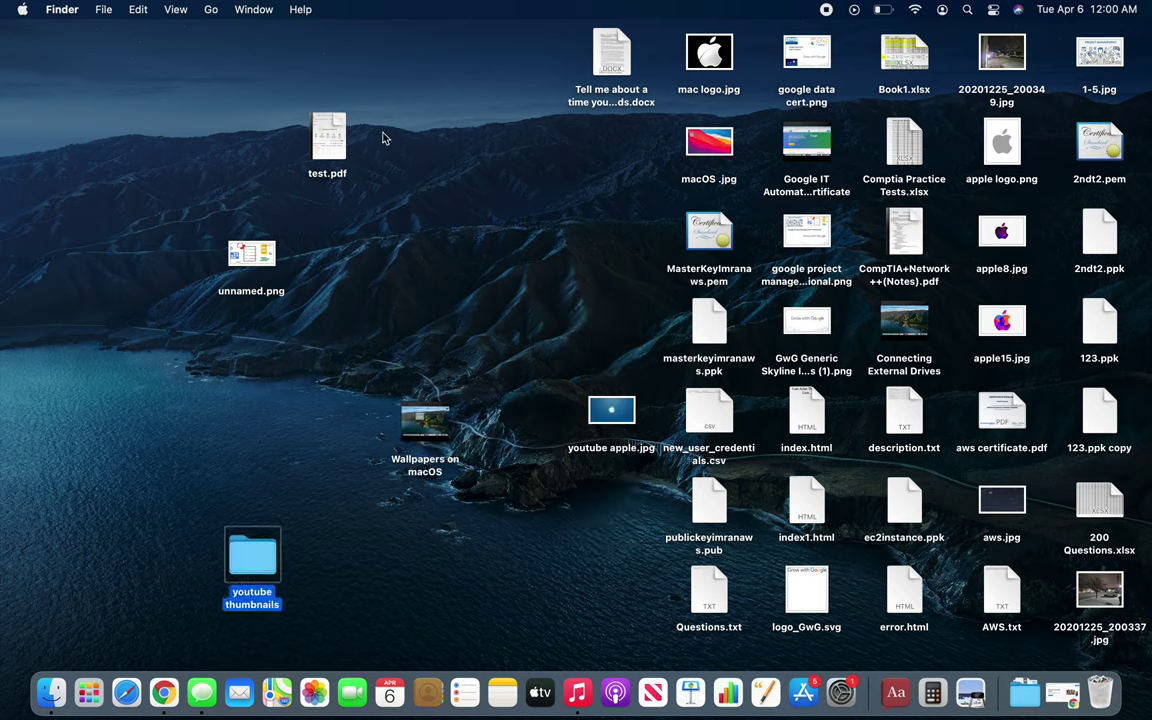
# Step: Snap the youtube thumbnails folder to the grid with Clean Up Selection, then marquee-select the other three icons
pyautogui.click(136, 10)
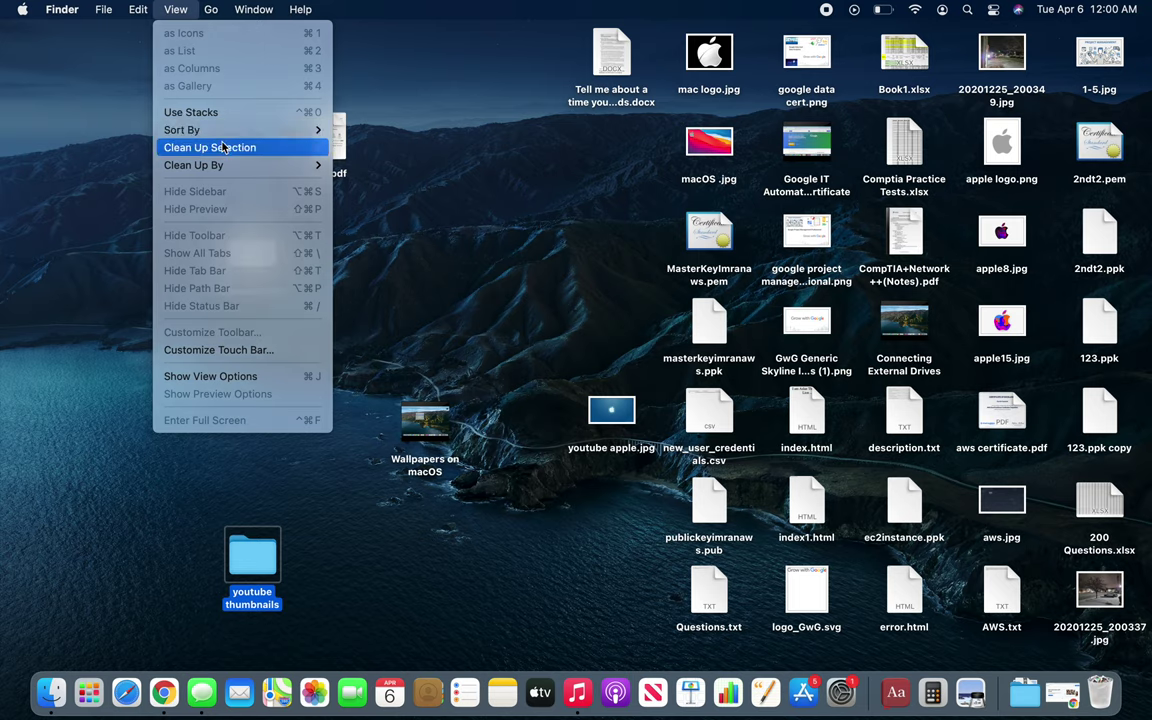
pyautogui.click(223, 147)
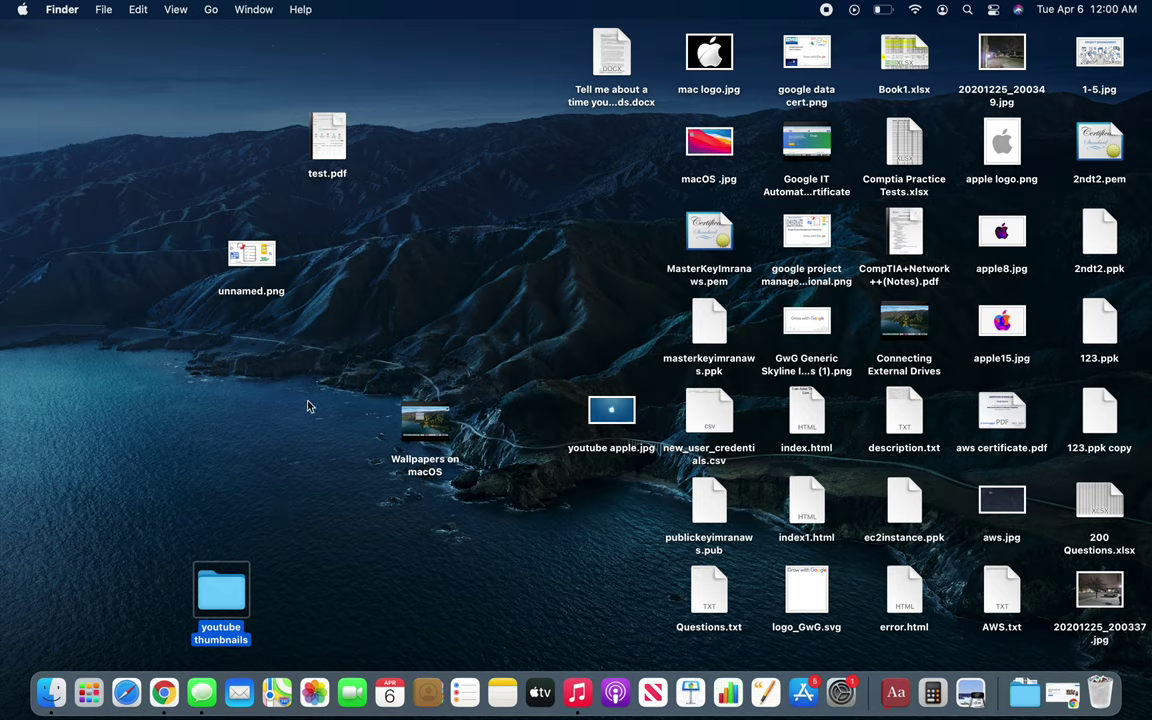
pyautogui.click(174, 10)
pyautogui.click(98, 178)
pyautogui.click(180, 12)
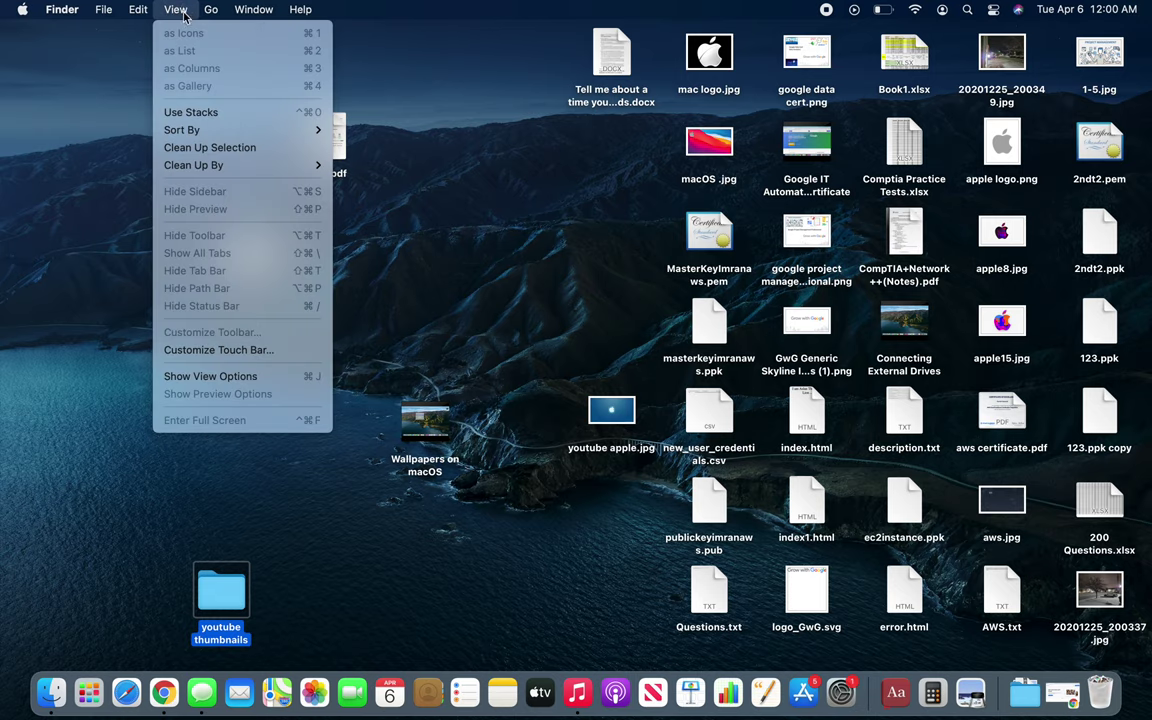
pyautogui.click(222, 148)
pyautogui.moveTo(451, 108); pyautogui.dragTo(200, 512)
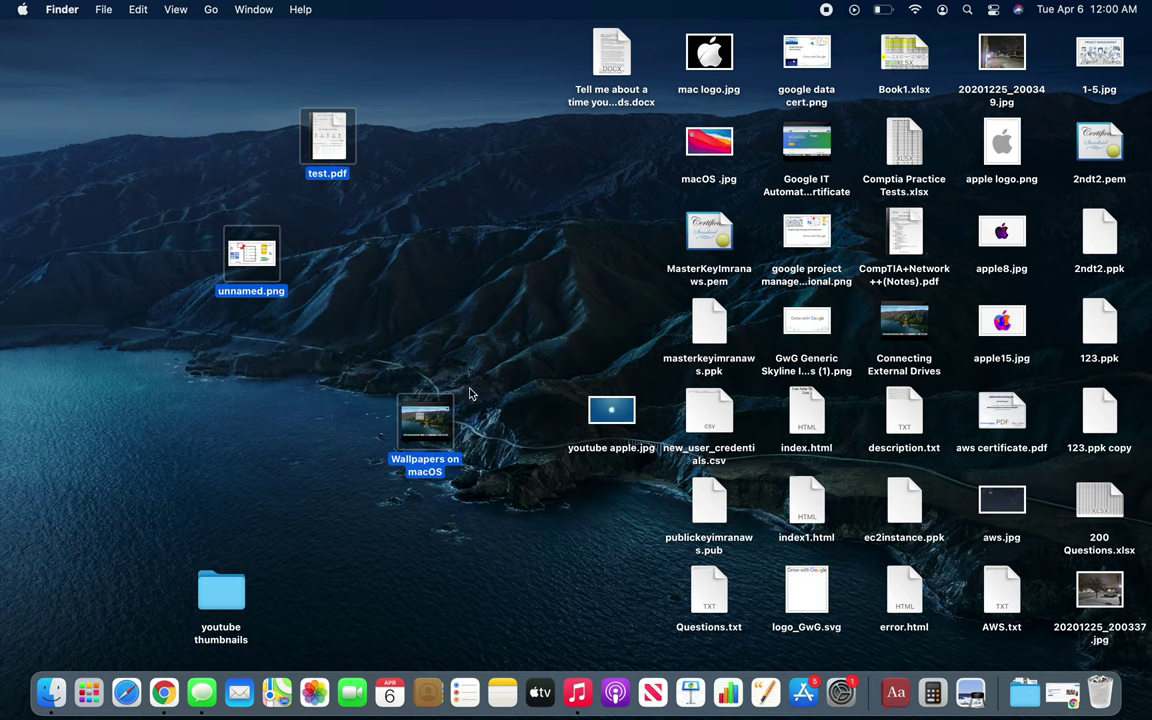
# Step: Use Clean Up Selection on the three selected icons, then Clean Up By Kind for all desktop icons
pyautogui.click(163, 12)
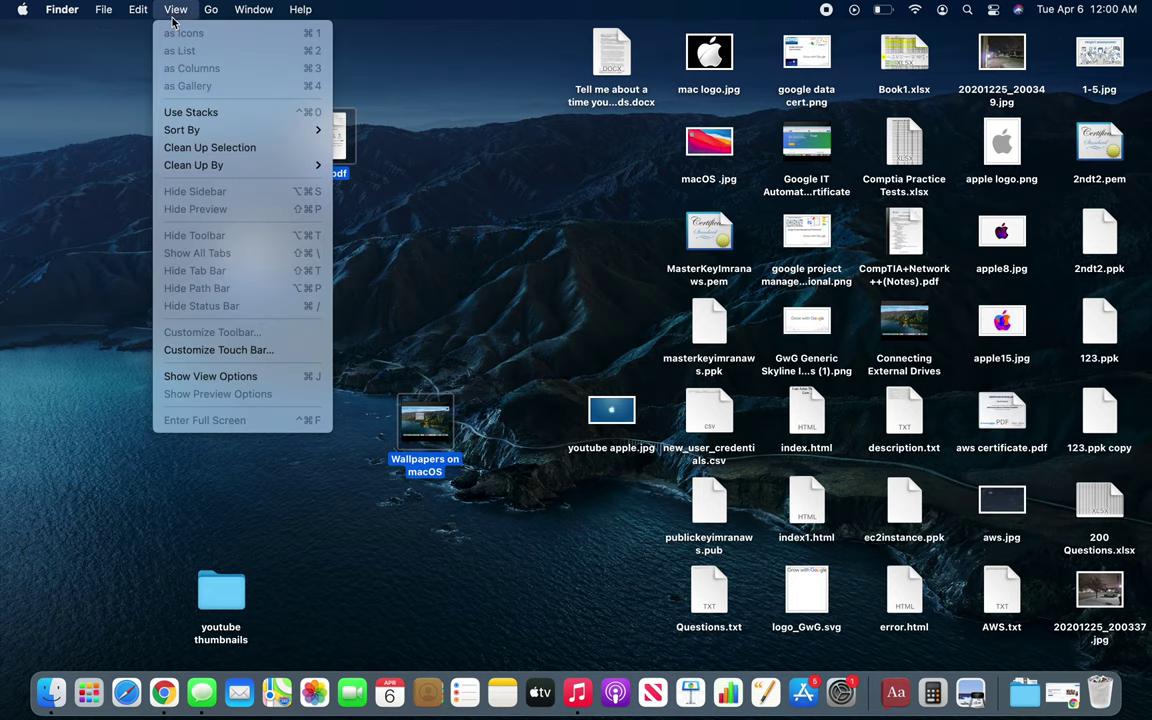
pyautogui.click(232, 148)
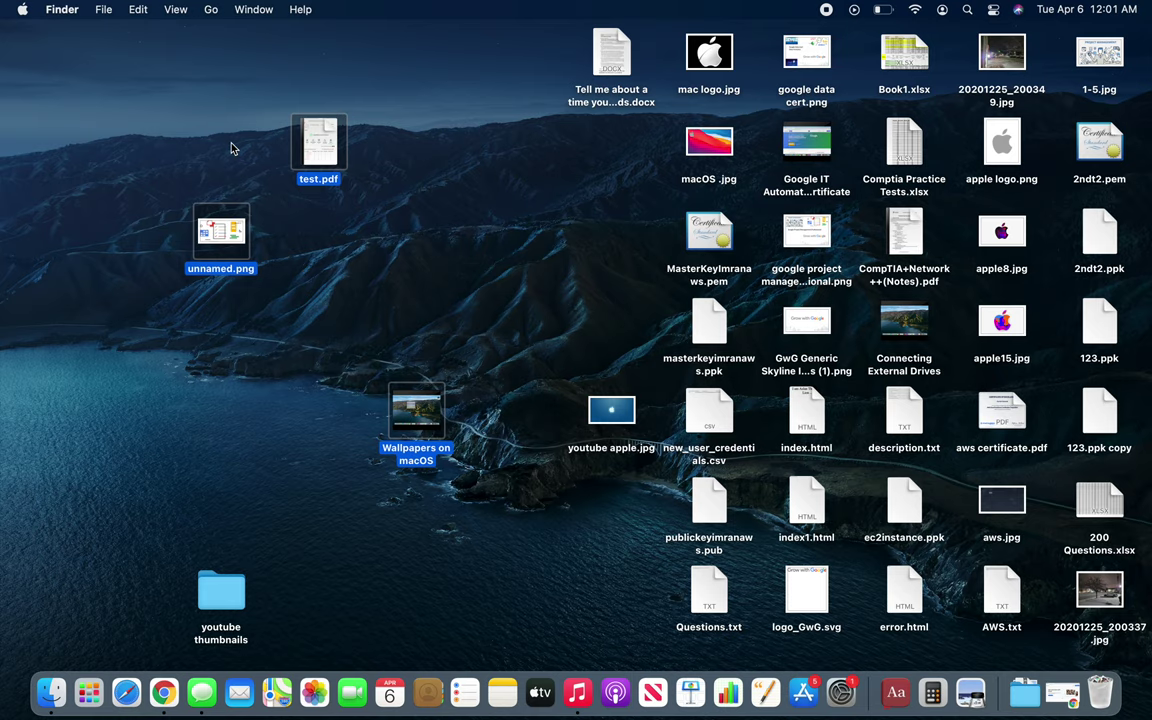
pyautogui.click(175, 9)
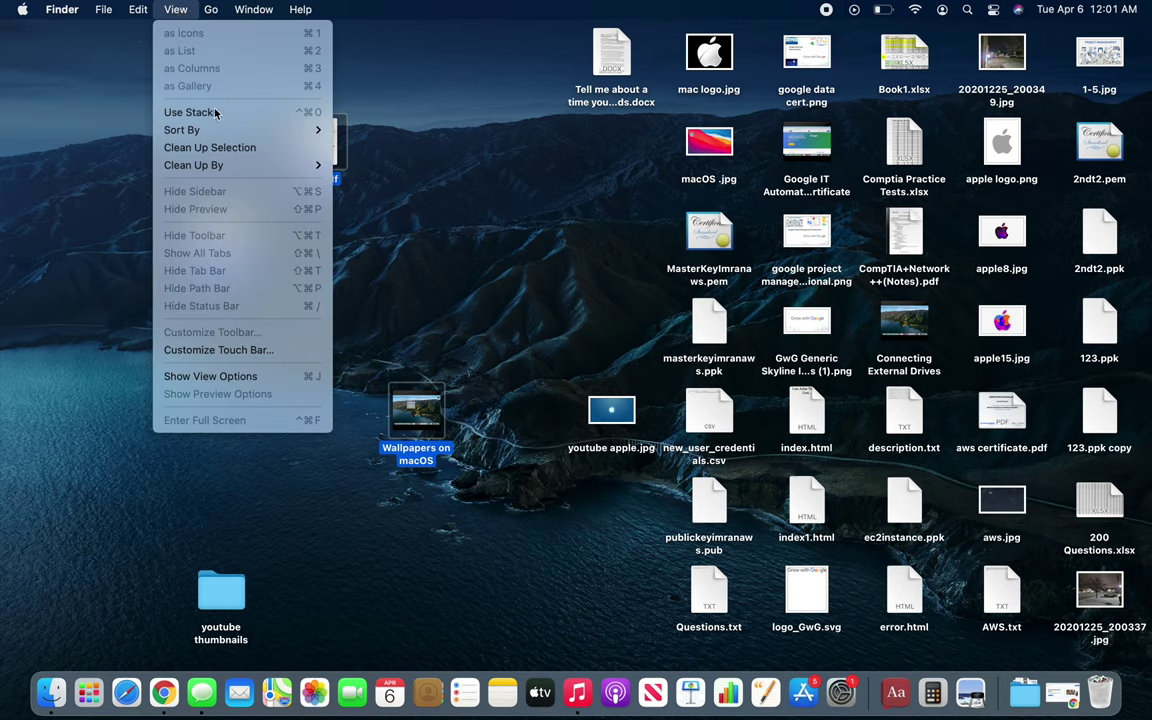
pyautogui.moveTo(250, 167)
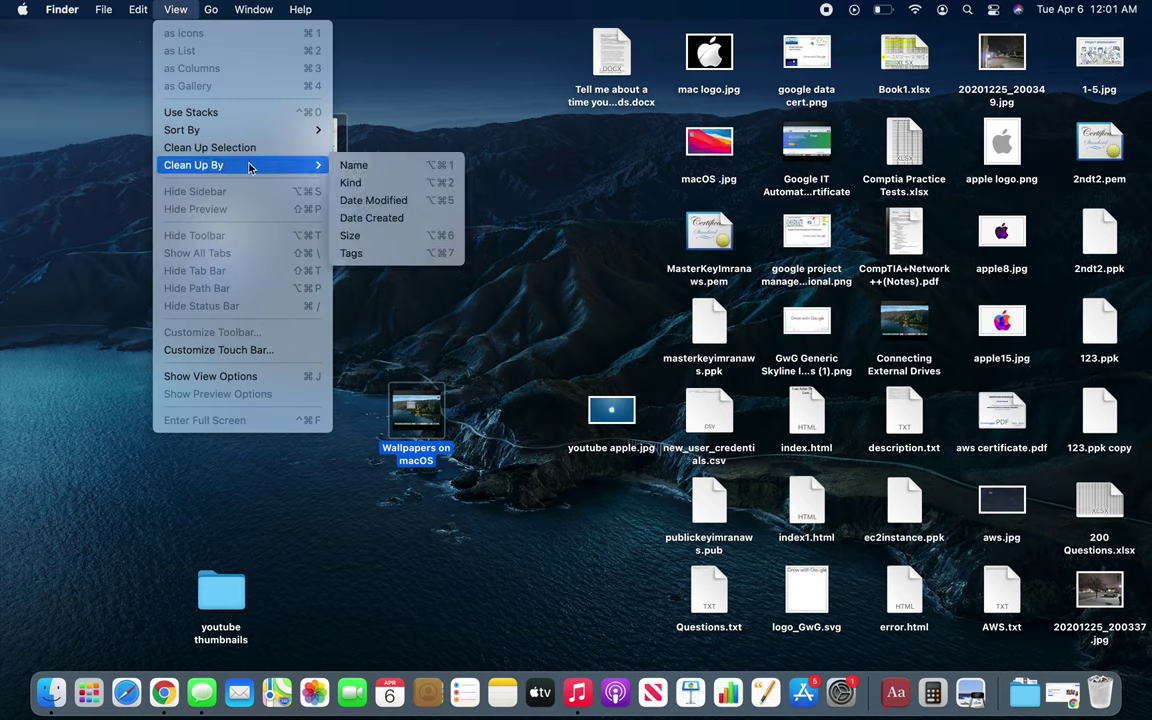
pyautogui.click(353, 183)
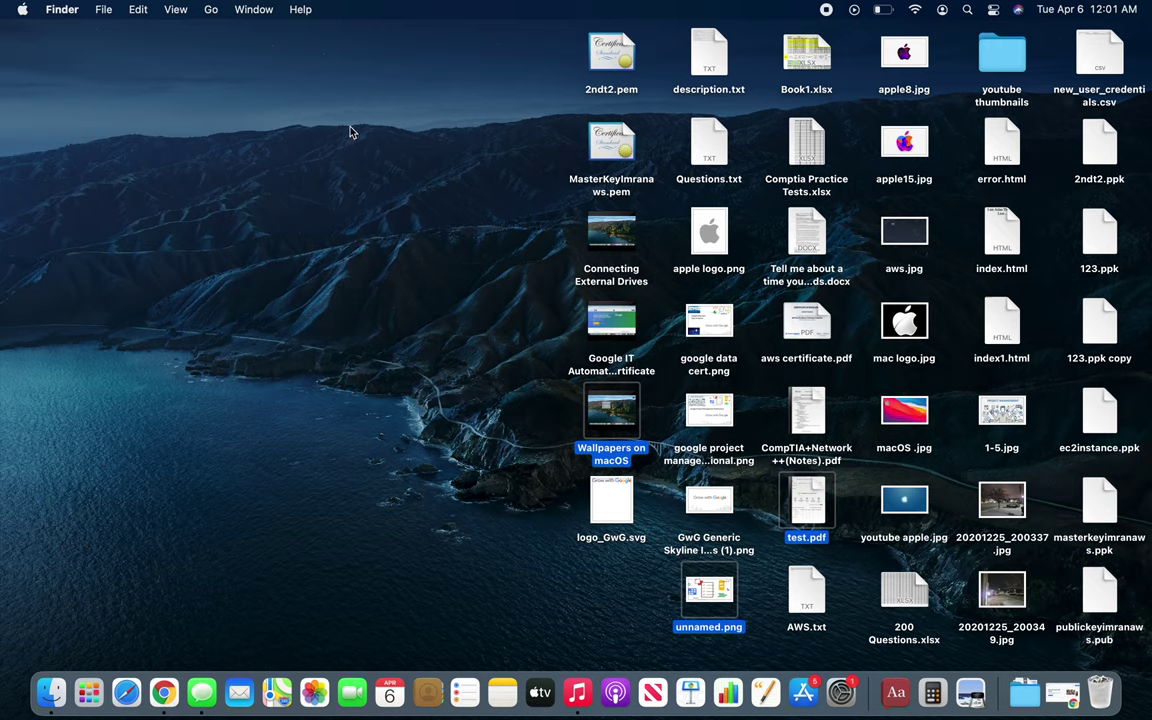
pyautogui.click(174, 10)
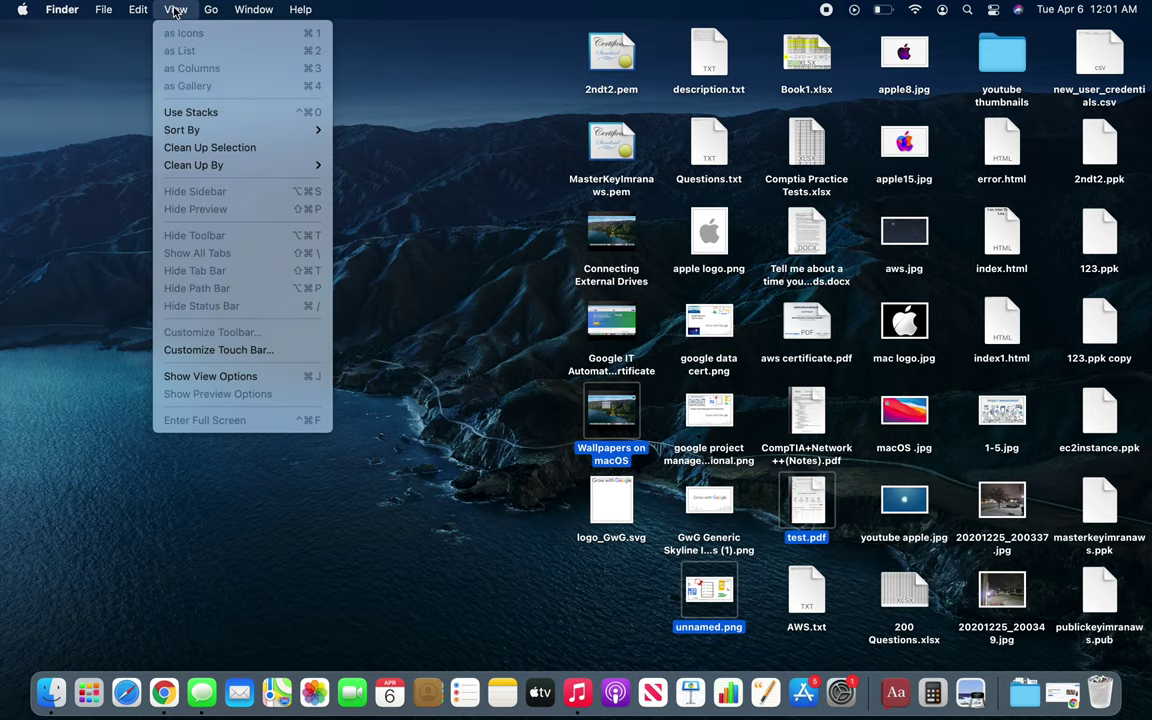
pyautogui.moveTo(243, 166)
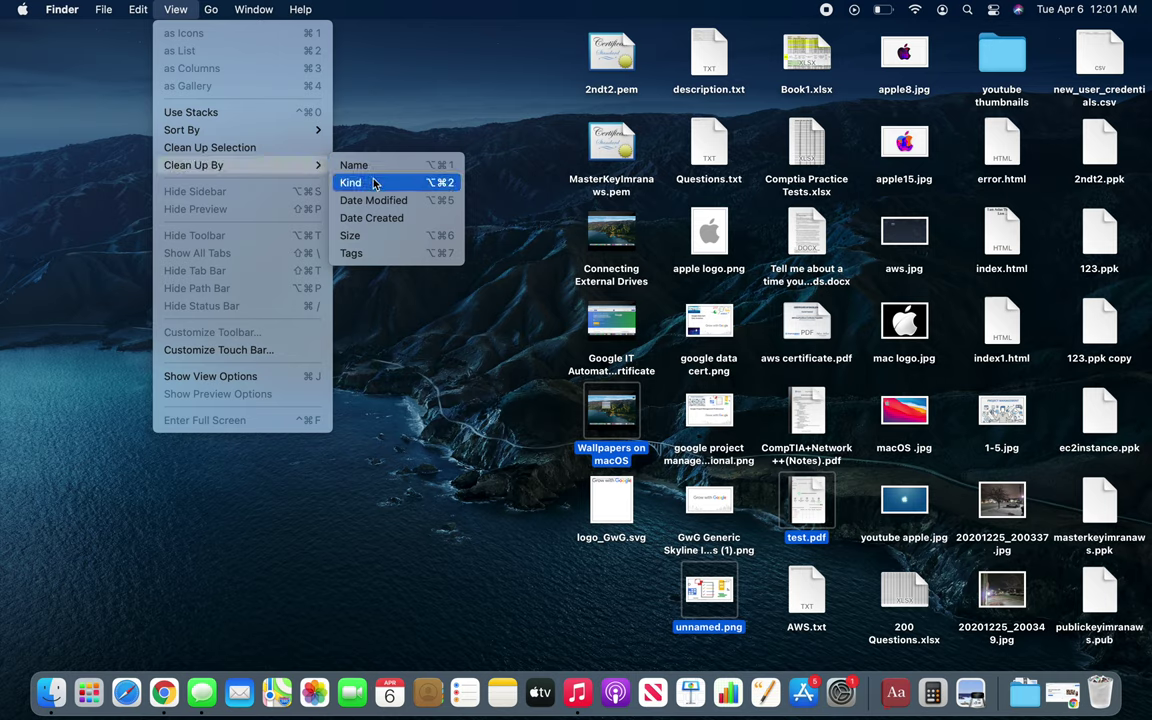
pyautogui.moveTo(270, 128)
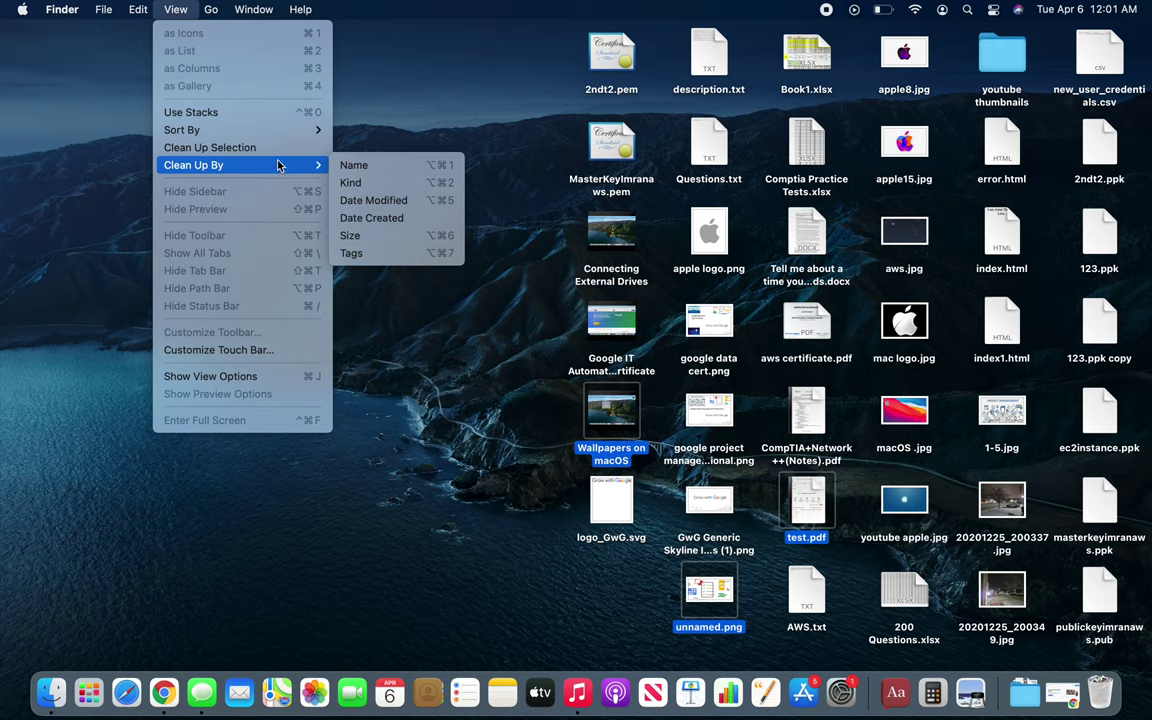
pyautogui.click(389, 137)
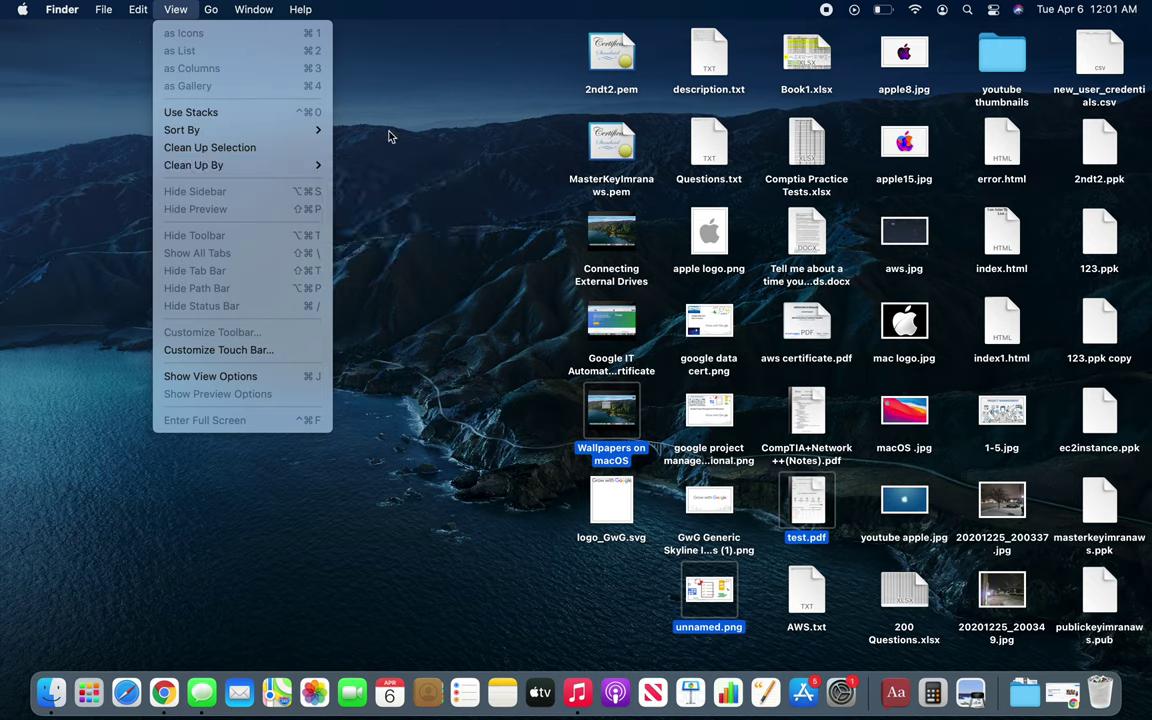